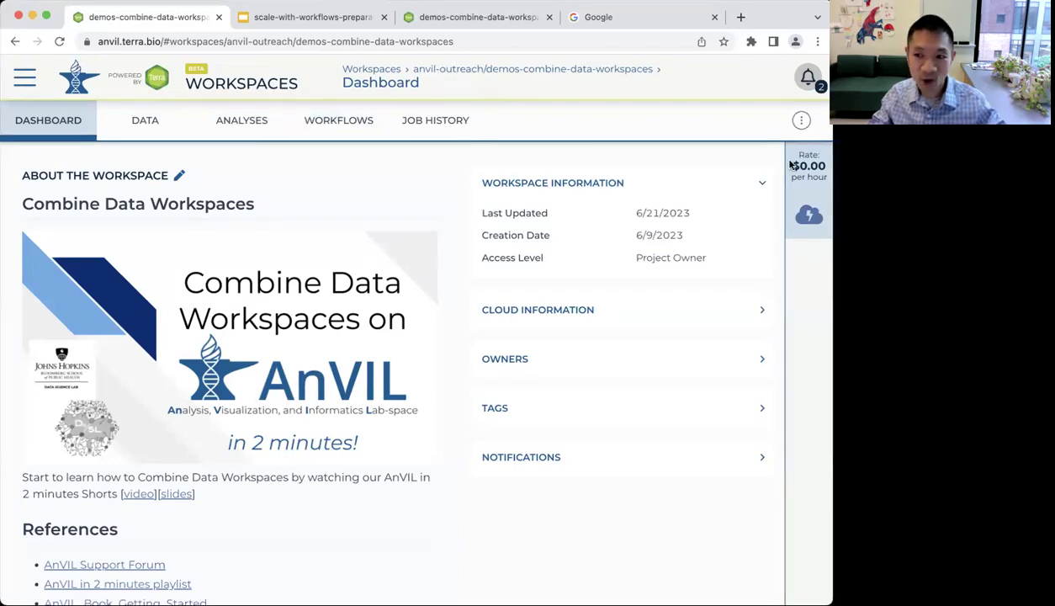
# Look over the workspace dashboard and open the sample table in the workspace's data
pyautogui.moveTo(792, 165)
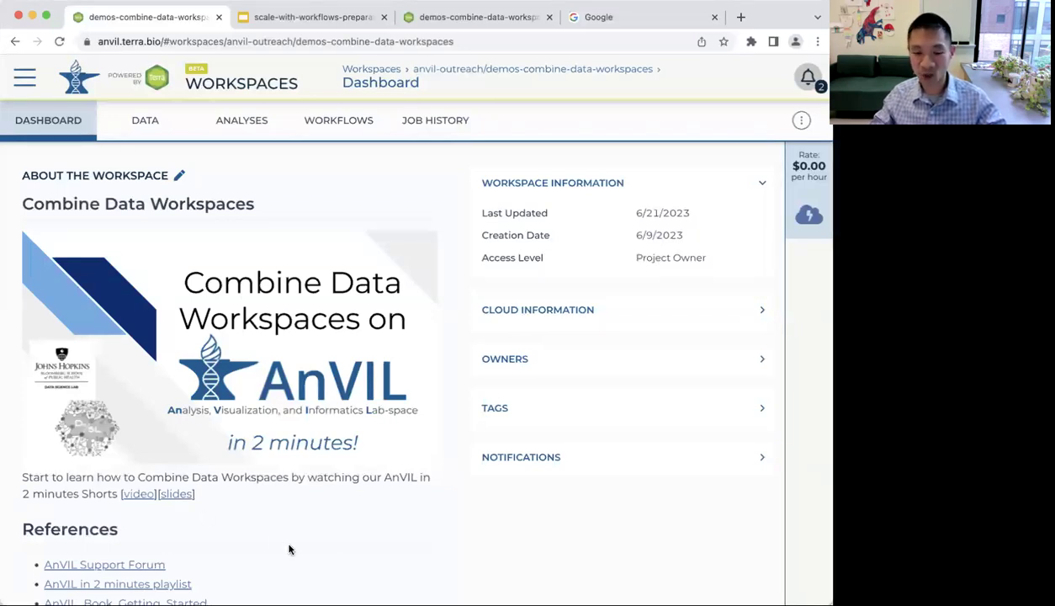
pyautogui.scroll(-1, 288, 549)
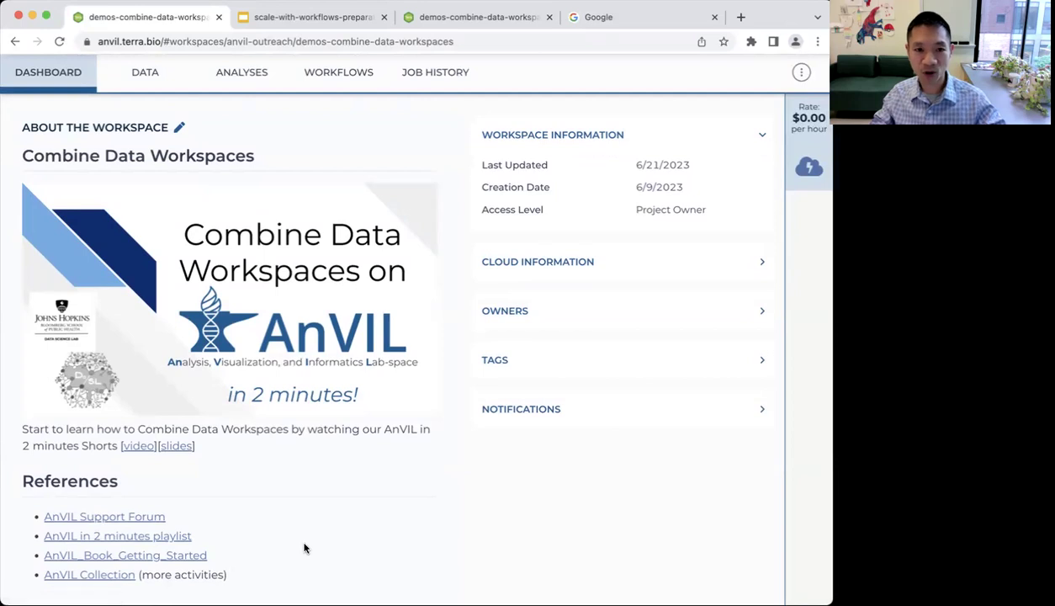
pyautogui.scroll(1, 301, 547)
pyautogui.click(153, 122)
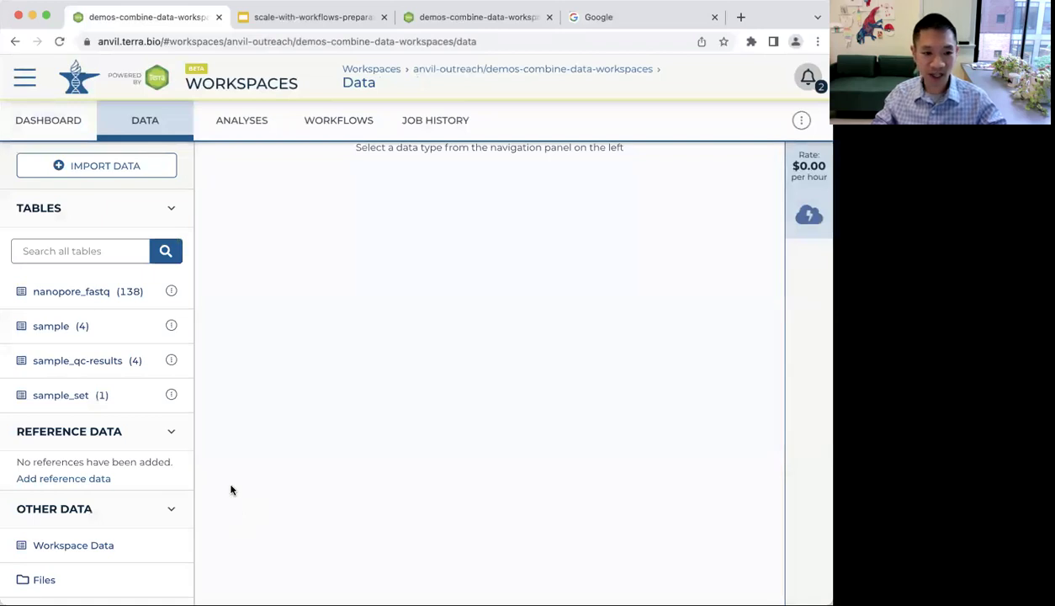
pyautogui.click(51, 329)
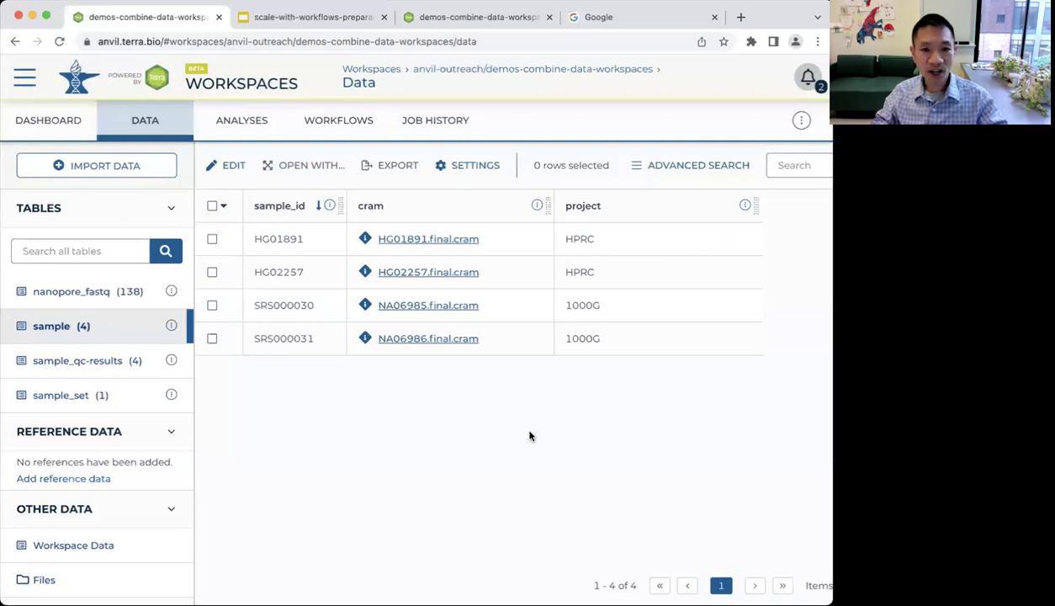
# Open the qc-analysis-pipeline workflow and review its Dockstore source page down to the QC flowchart, closing that page when finished
pyautogui.click(337, 130)
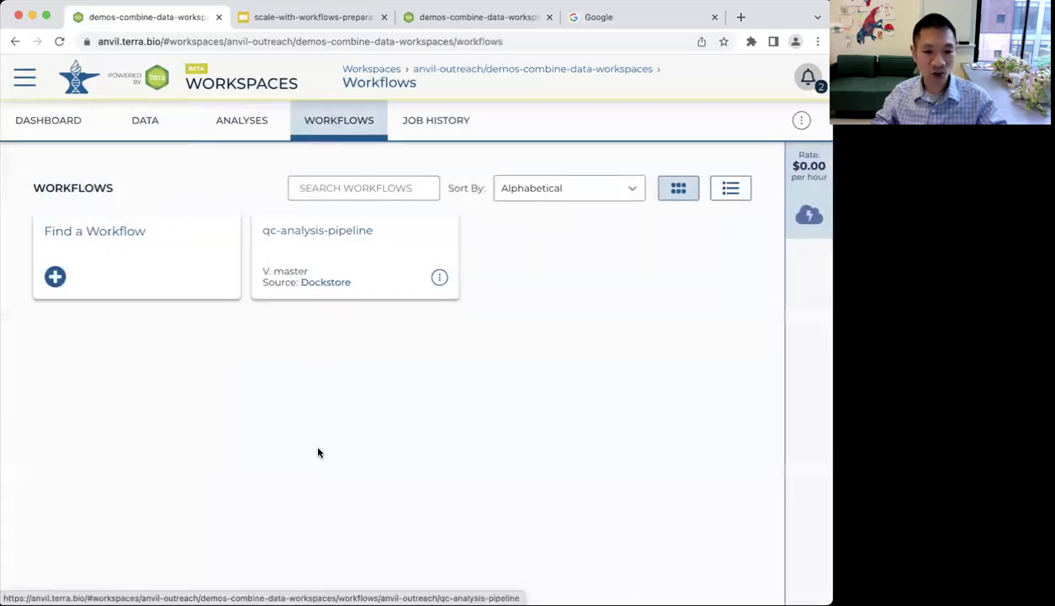
pyautogui.click(337, 230)
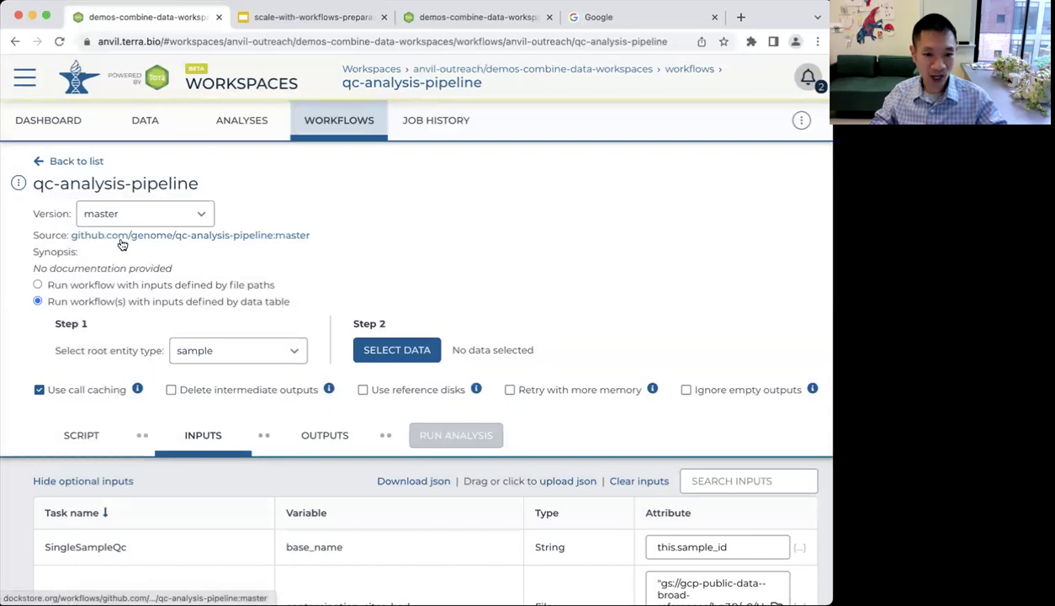
pyautogui.keyDown('super'); pyautogui.click(207, 240); pyautogui.keyUp('super')
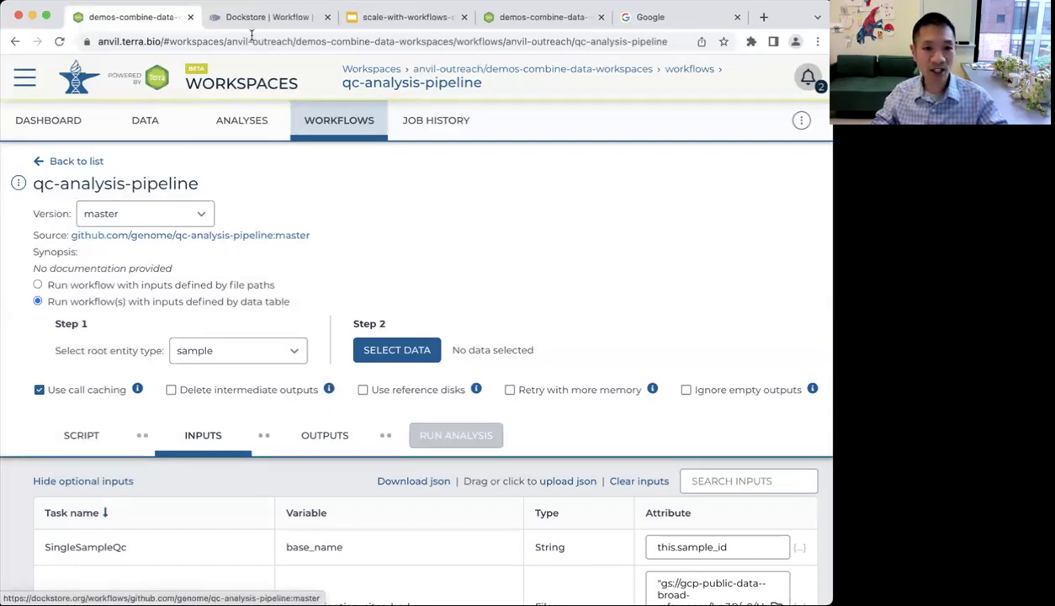
pyautogui.click(257, 19)
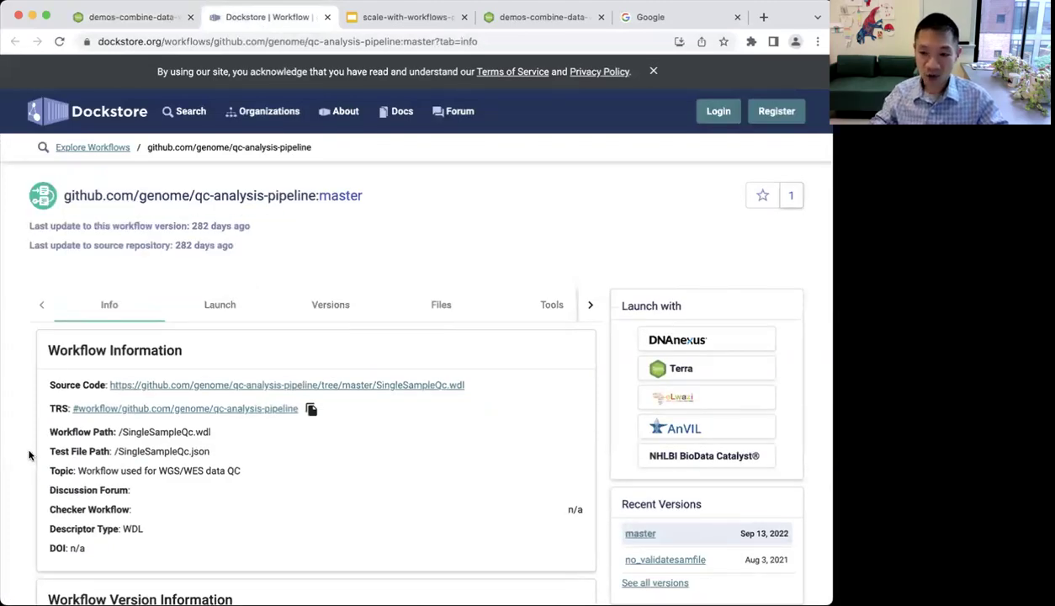
pyautogui.scroll(-15, 28, 455)
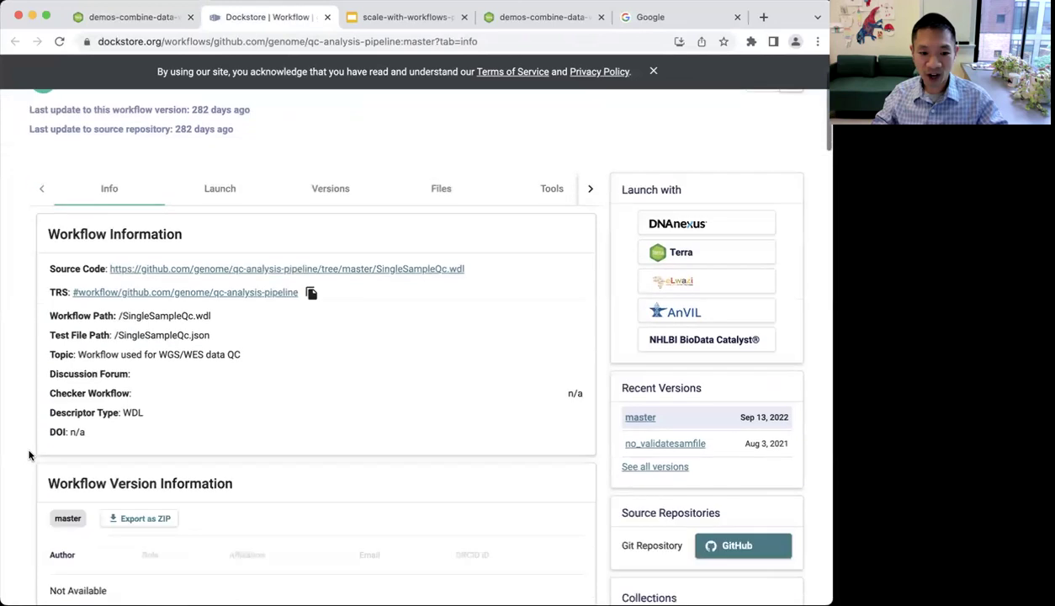
pyautogui.scroll(-8, 28, 455)
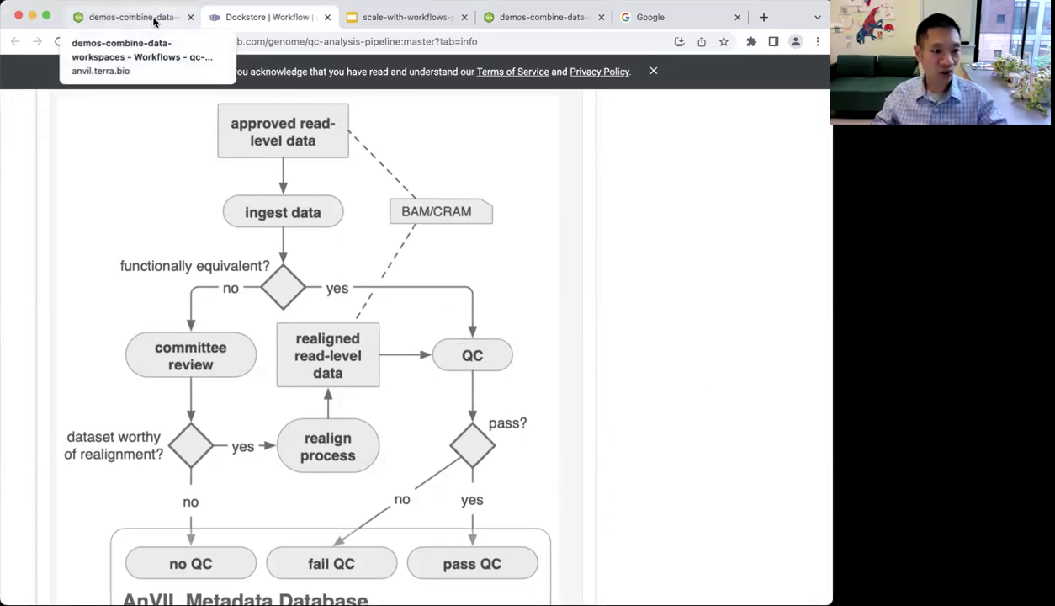
pyautogui.click(328, 17)
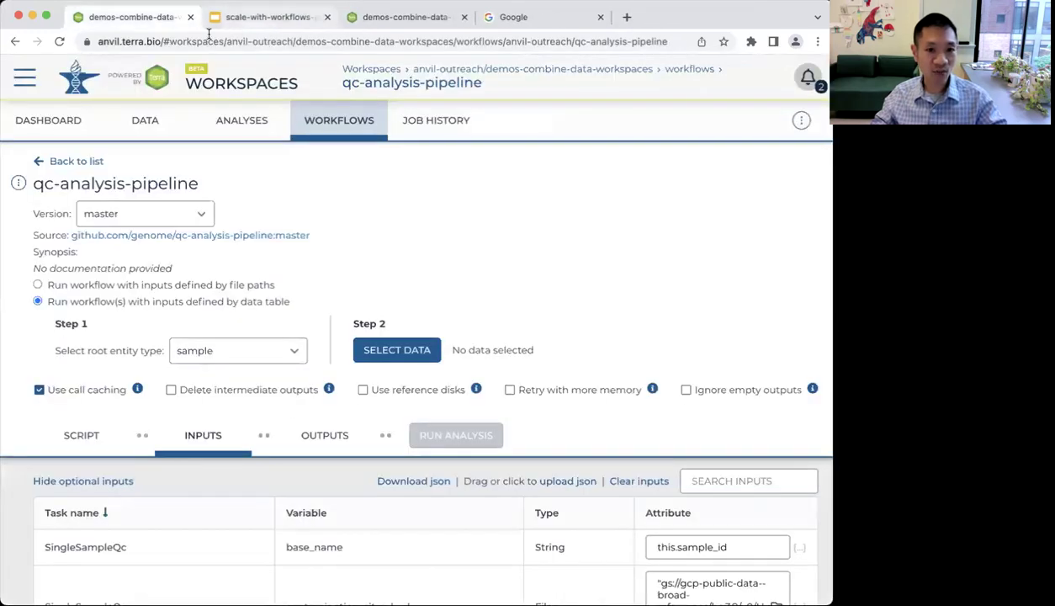
# Open the sample_qc-results data table and look across to its contamination and cram columns
pyautogui.click(146, 122)
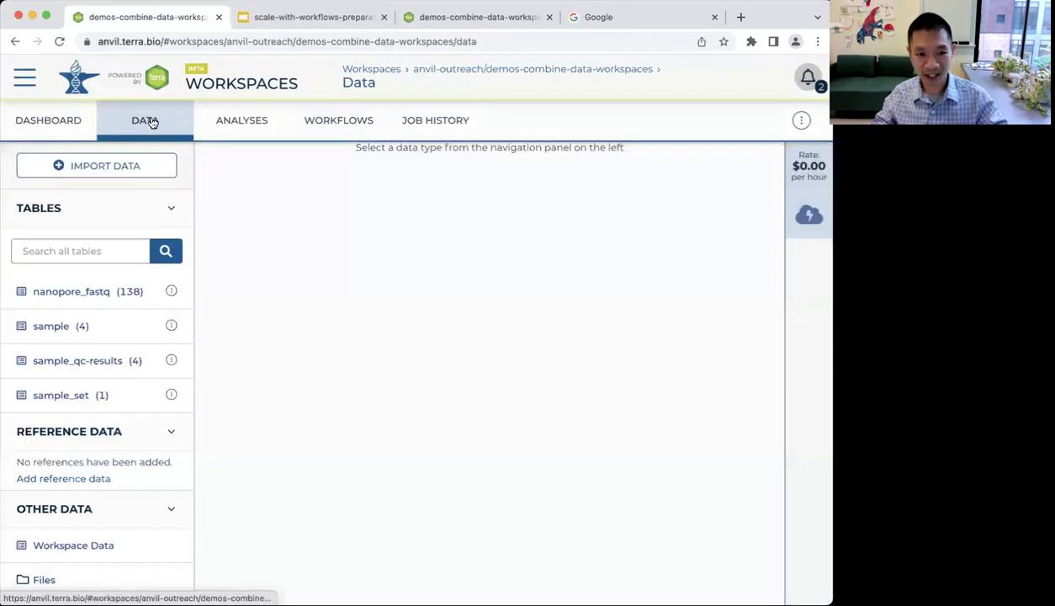
pyautogui.click(97, 364)
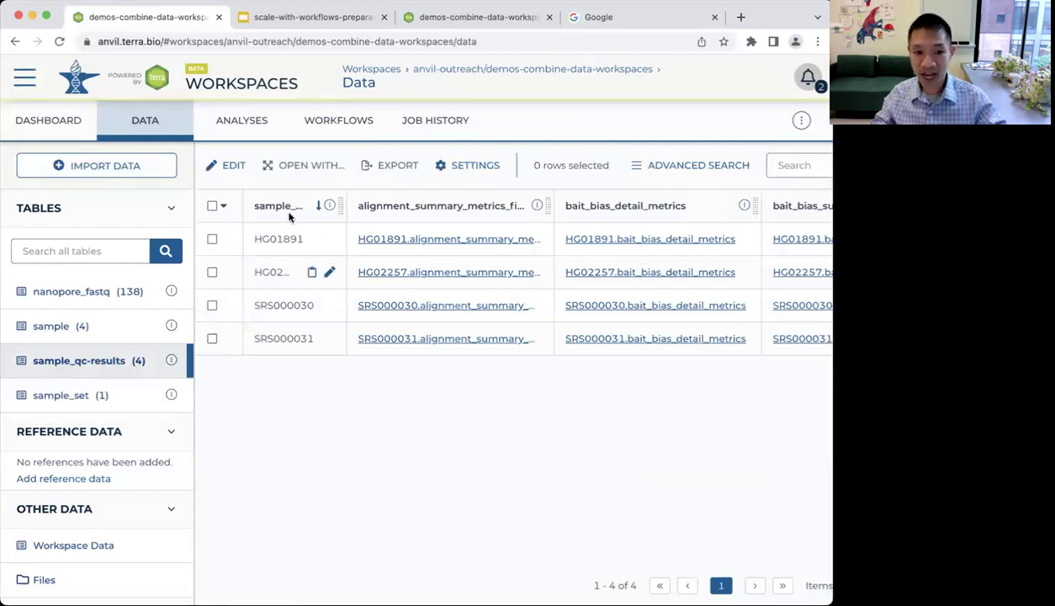
pyautogui.hscroll(10, 721, 294)
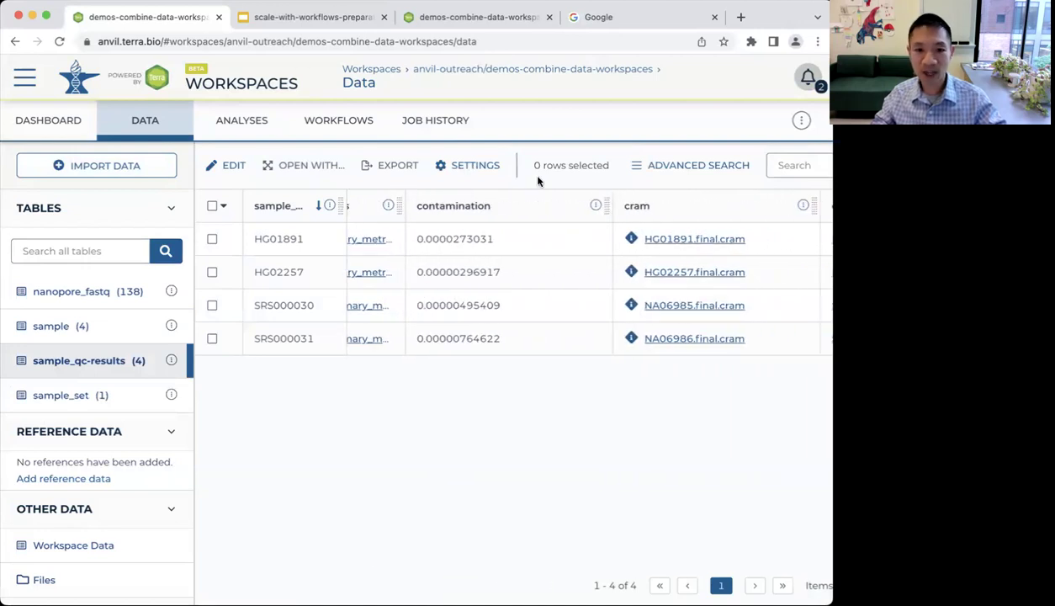
# Review the list of available columns in the sample_qc-results table settings, keeping all columns selected
pyautogui.click(465, 167)
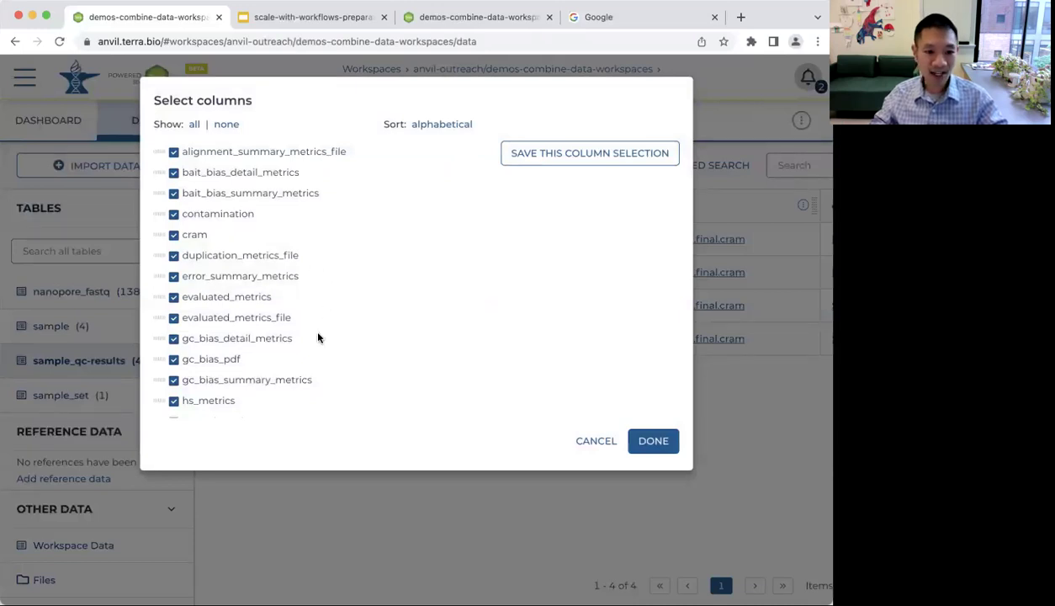
pyautogui.scroll(-10, 318, 337)
pyautogui.scroll(-1, 318, 337)
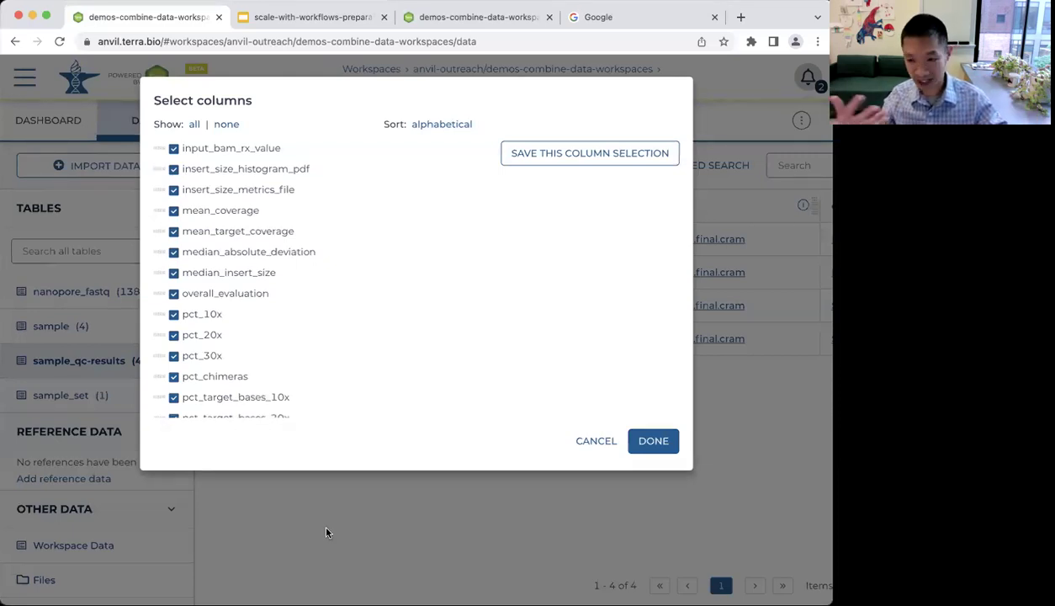
pyautogui.click(653, 441)
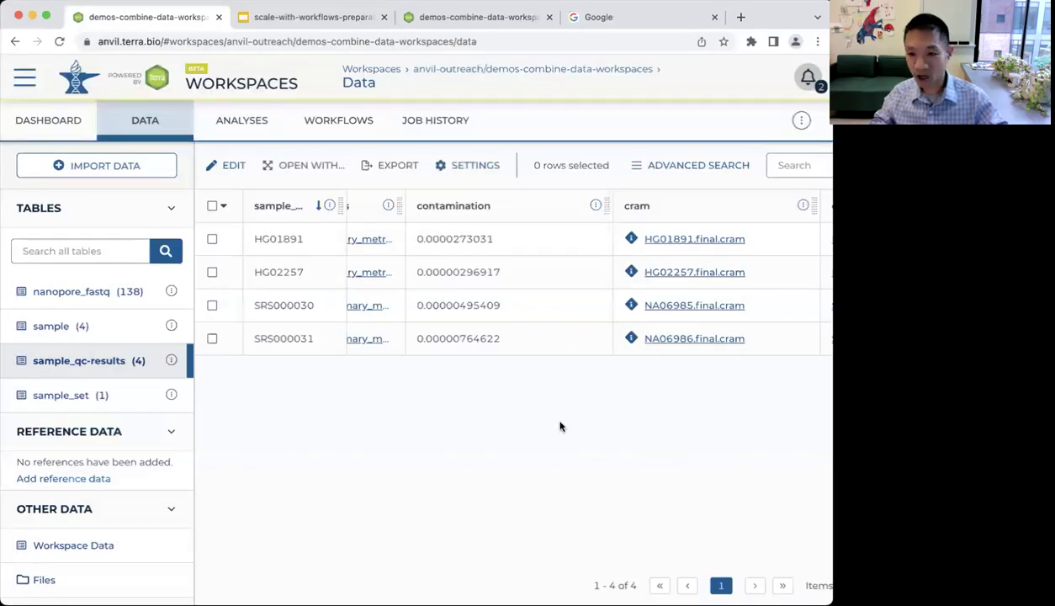
# Preview the evaluated_metrics.tsv file for sample HG01891 and close its file details
pyautogui.hscroll(3, 664, 332)
pyautogui.hscroll(6, 664, 331)
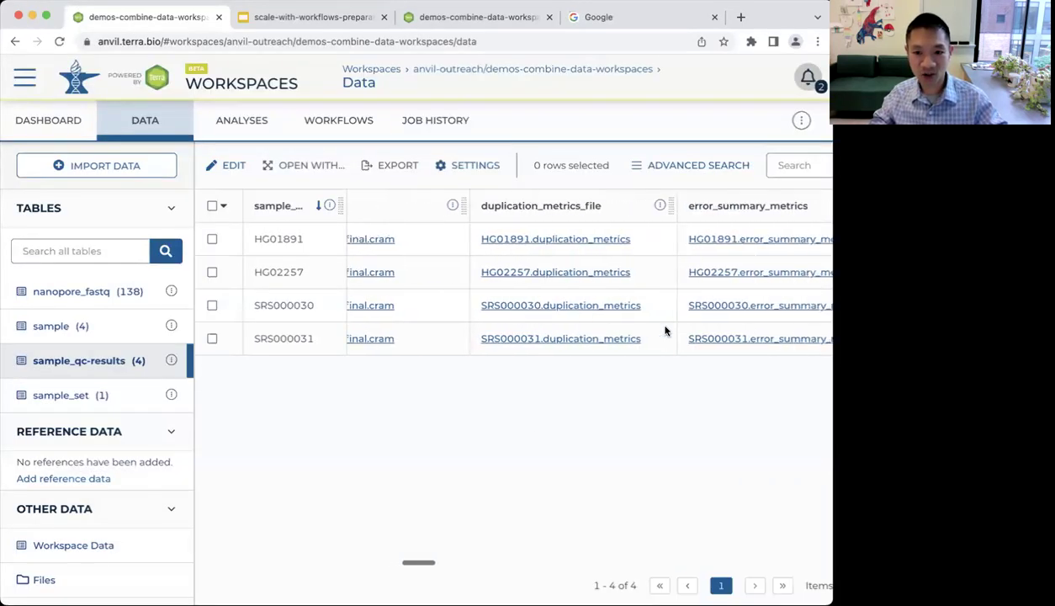
pyautogui.hscroll(4, 664, 330)
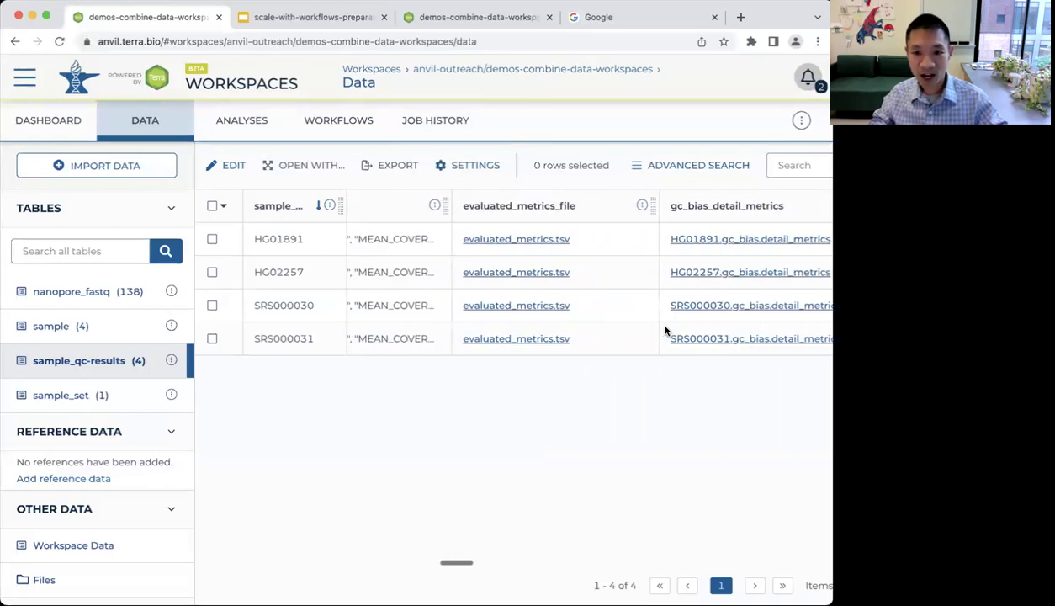
pyautogui.click(507, 241)
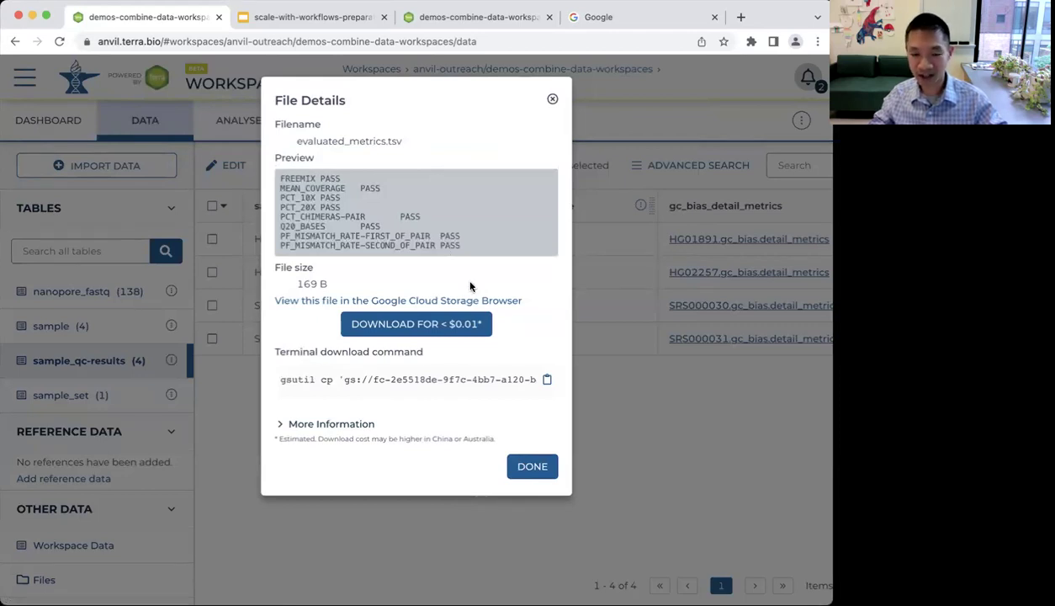
pyautogui.click(680, 495)
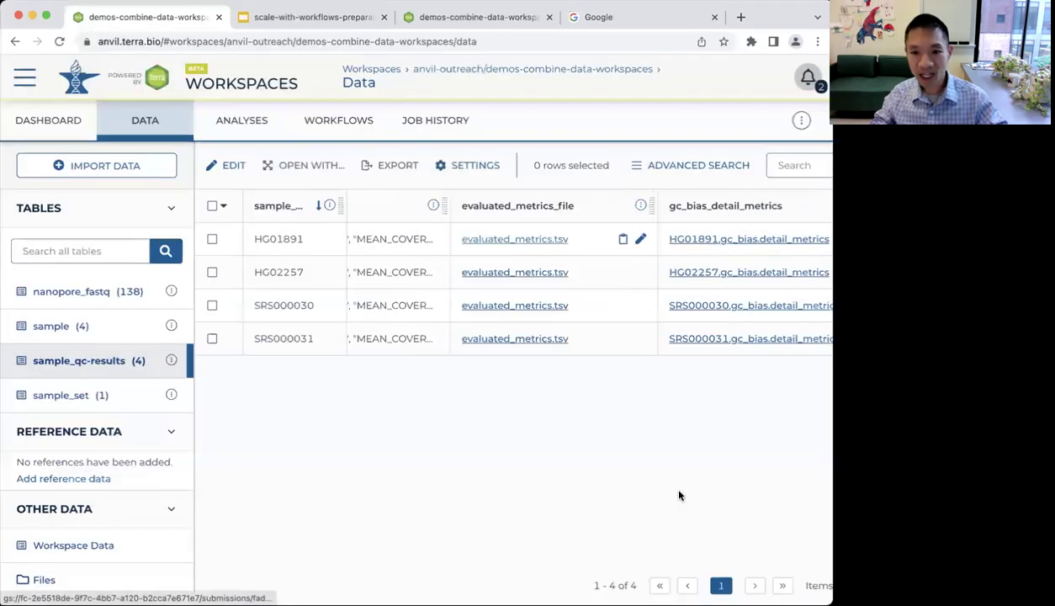
# Open the HG01891.gc_bias.pdf file, view its sample-level and library-level GC bias plots, and close it
pyautogui.hscroll(5, 680, 496)
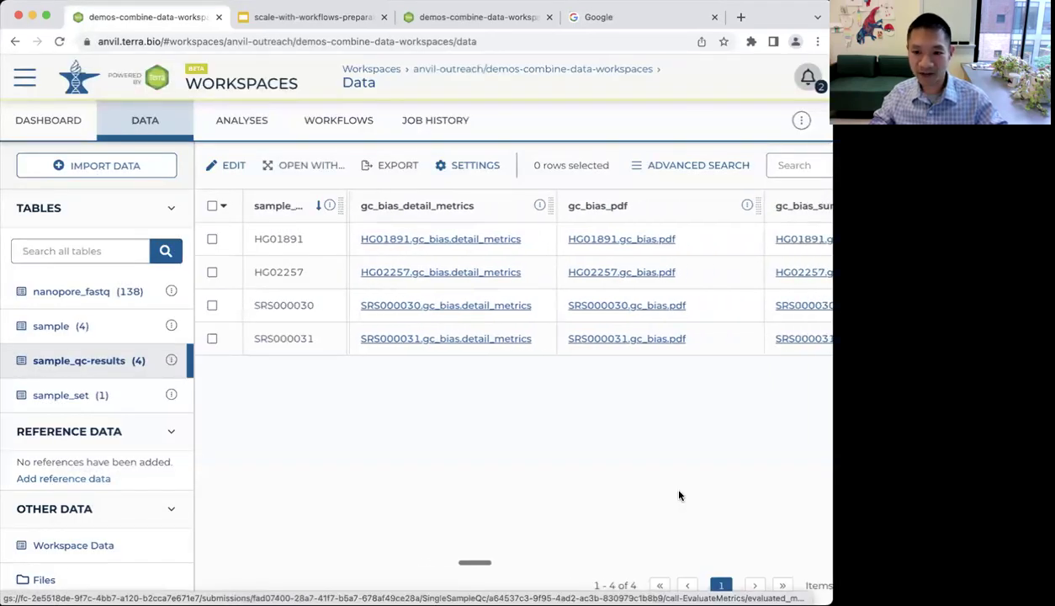
pyautogui.click(604, 241)
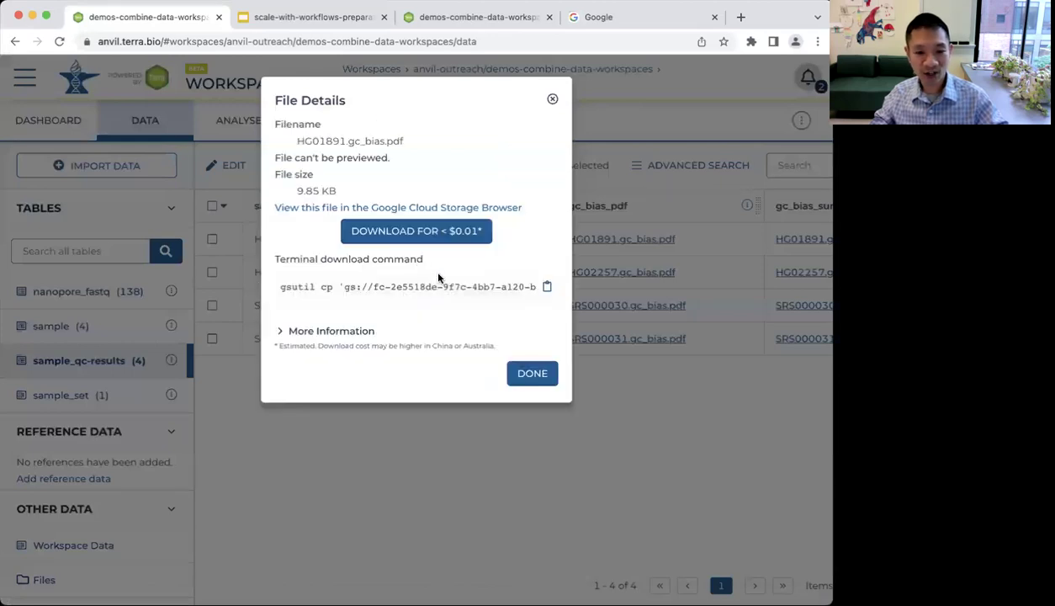
pyautogui.click(424, 234)
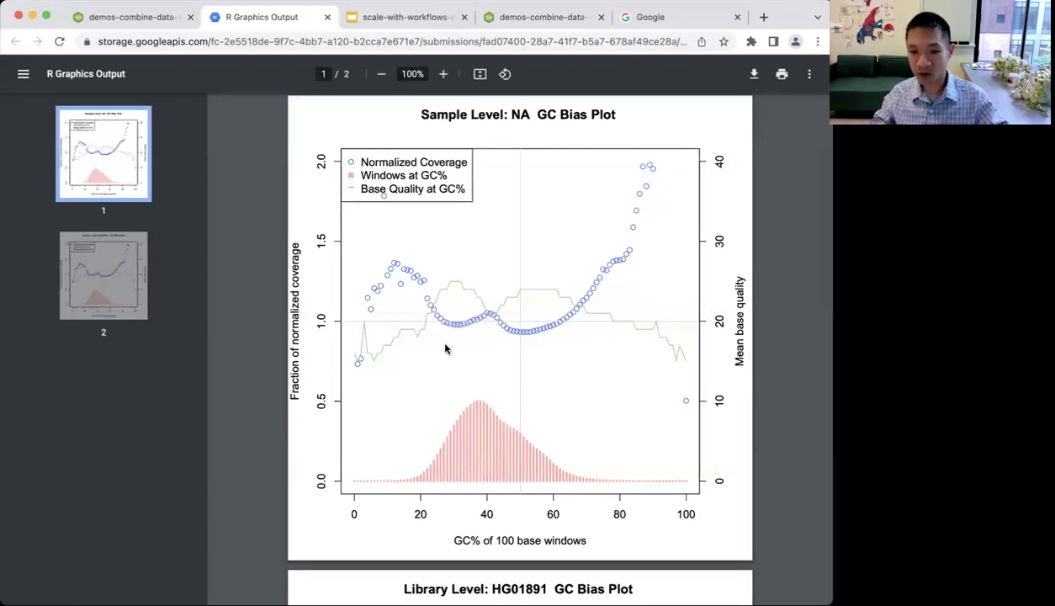
pyautogui.scroll(-5, 446, 346)
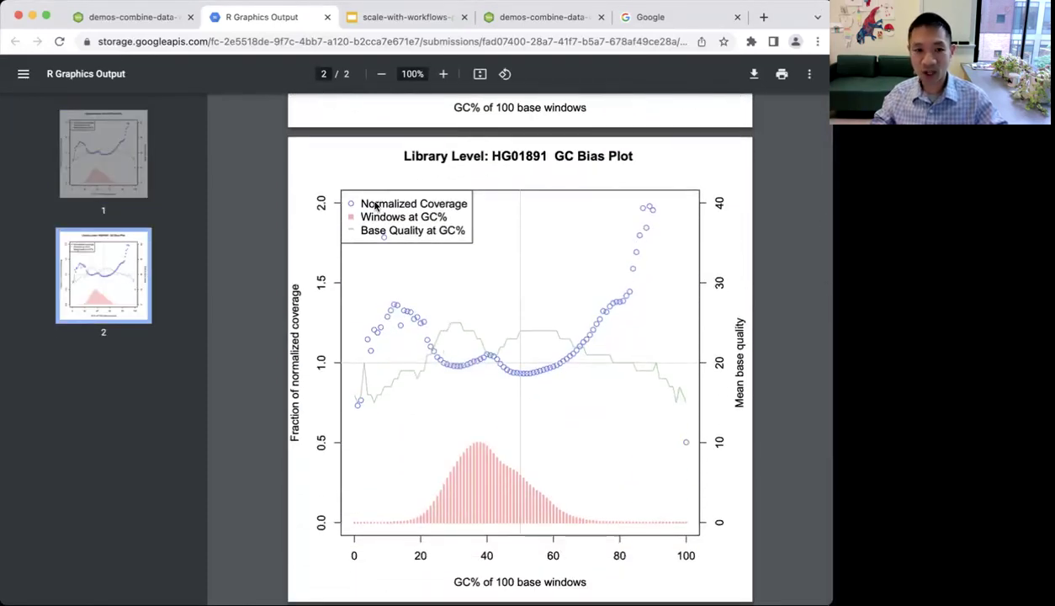
pyautogui.click(327, 17)
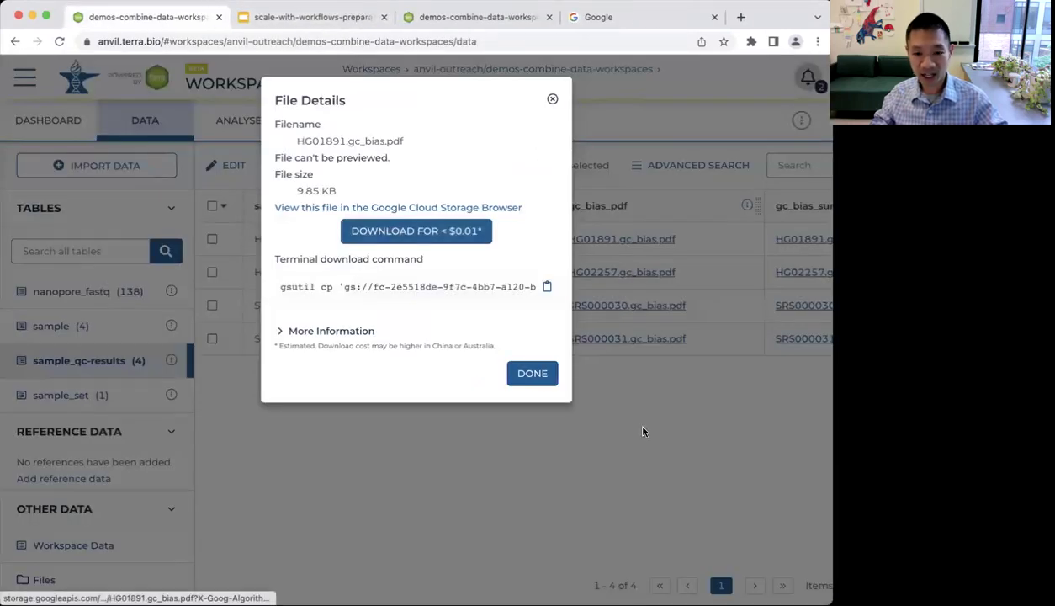
pyautogui.click(642, 431)
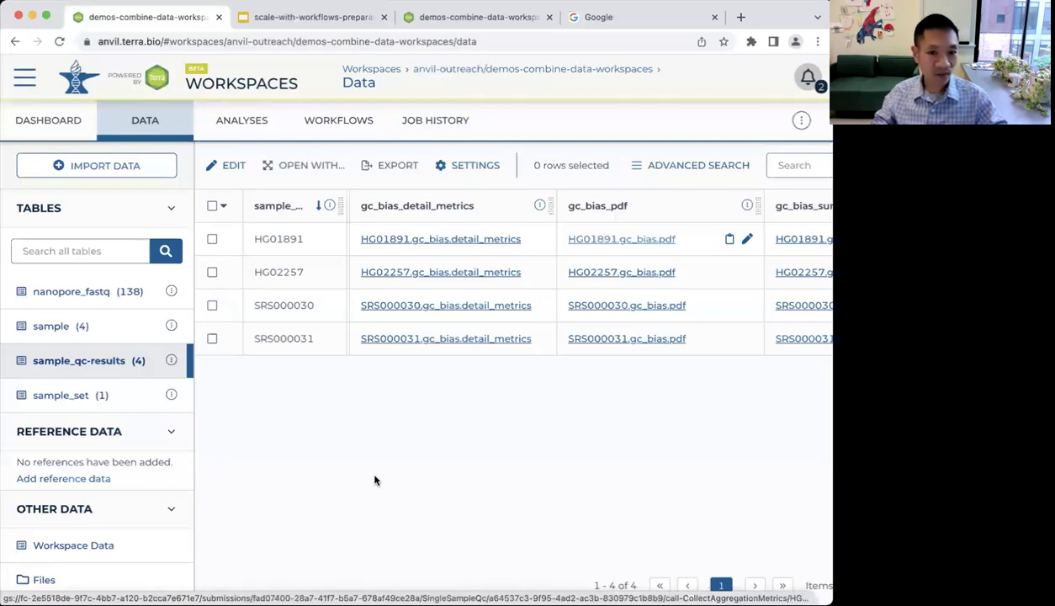
# Open the qc-analysis-pipeline submission in the job history and review its workflow statuses and run costs
pyautogui.click(434, 126)
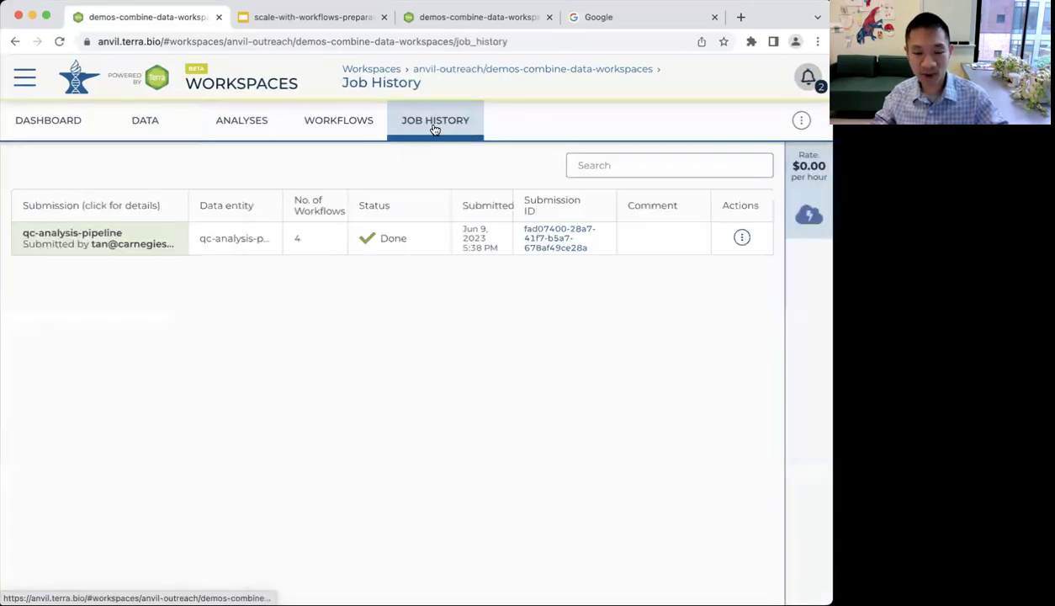
pyautogui.click(86, 238)
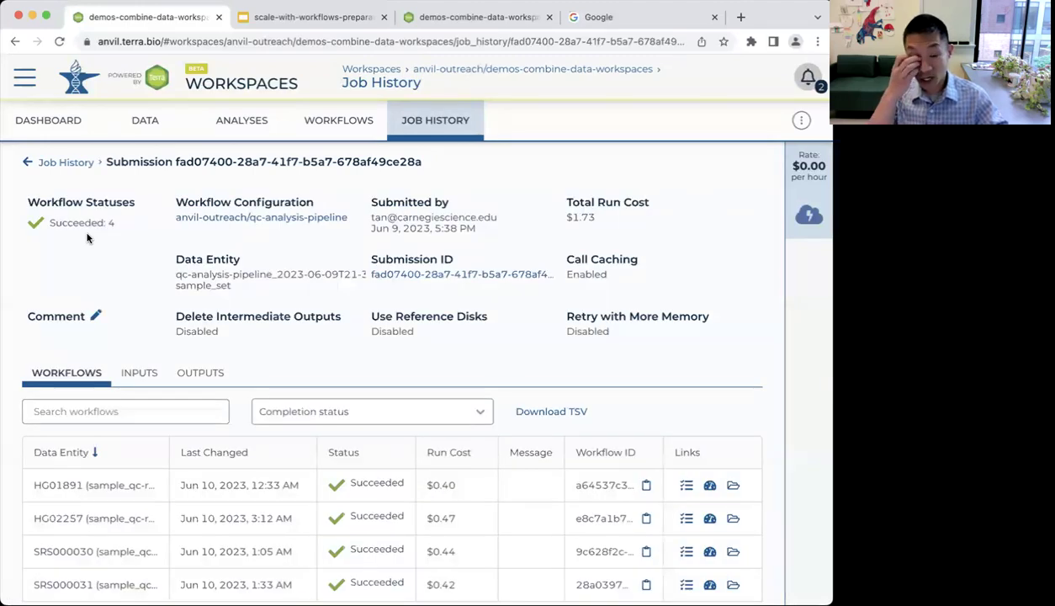
pyautogui.scroll(-1, 194, 375)
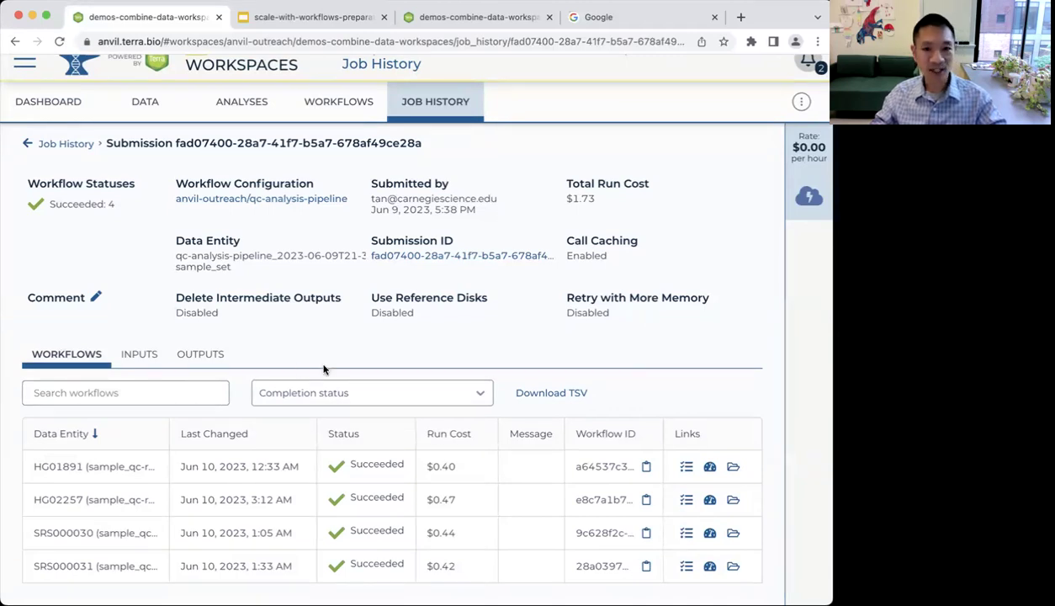
# Revisit the sample data table, then preview the combine-data-workspaces.ipynb notebook and read through the code that builds it
pyautogui.click(140, 102)
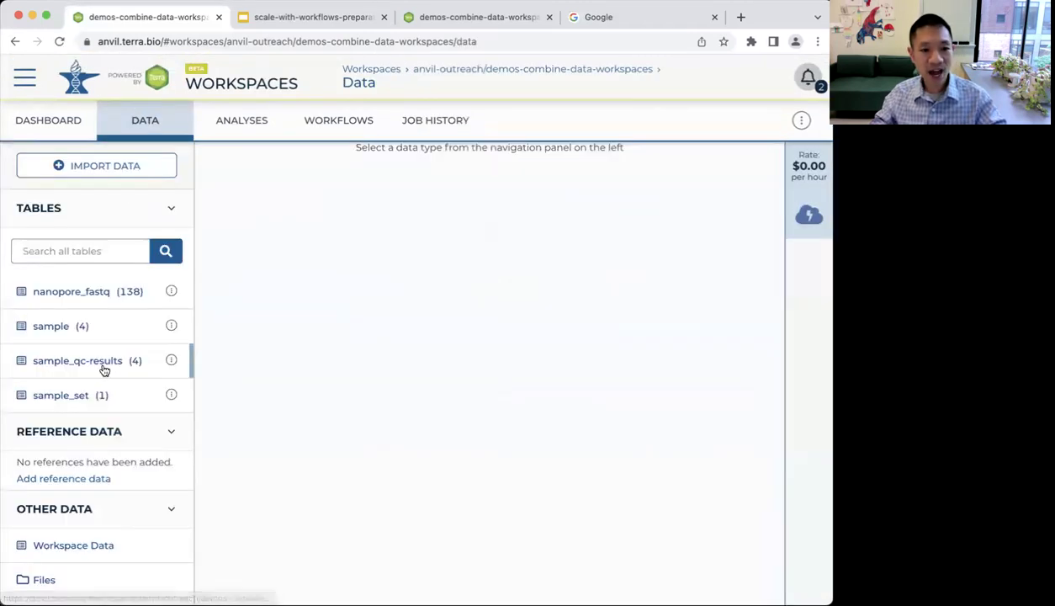
pyautogui.click(66, 332)
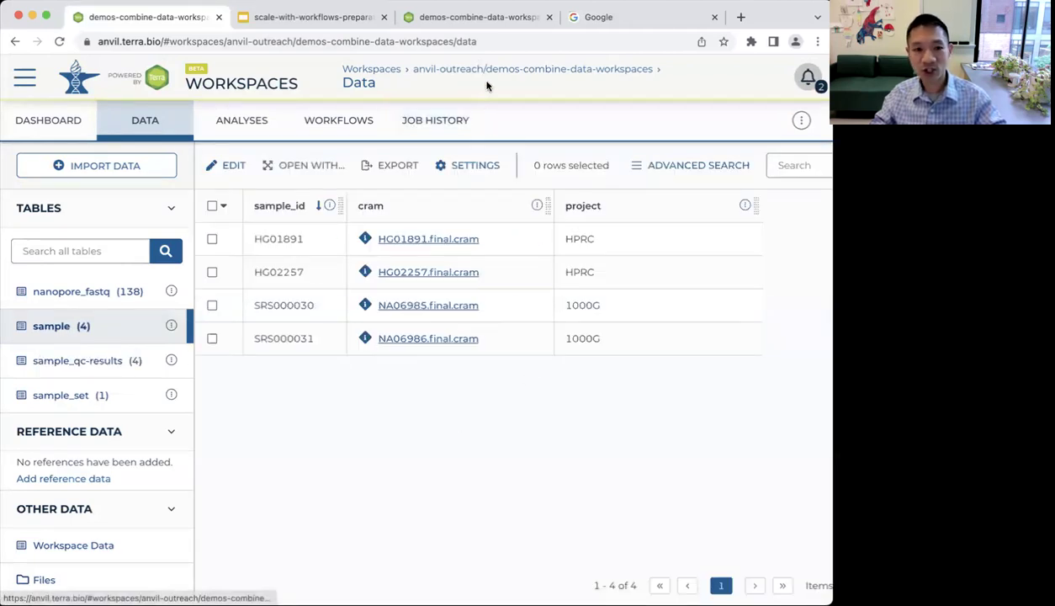
pyautogui.click(241, 124)
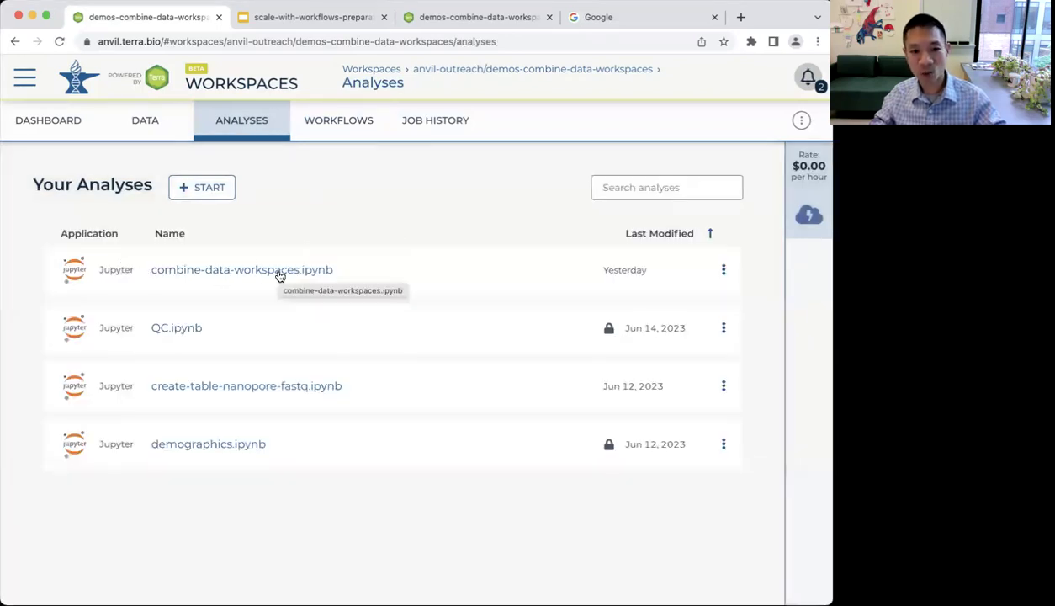
pyautogui.click(280, 273)
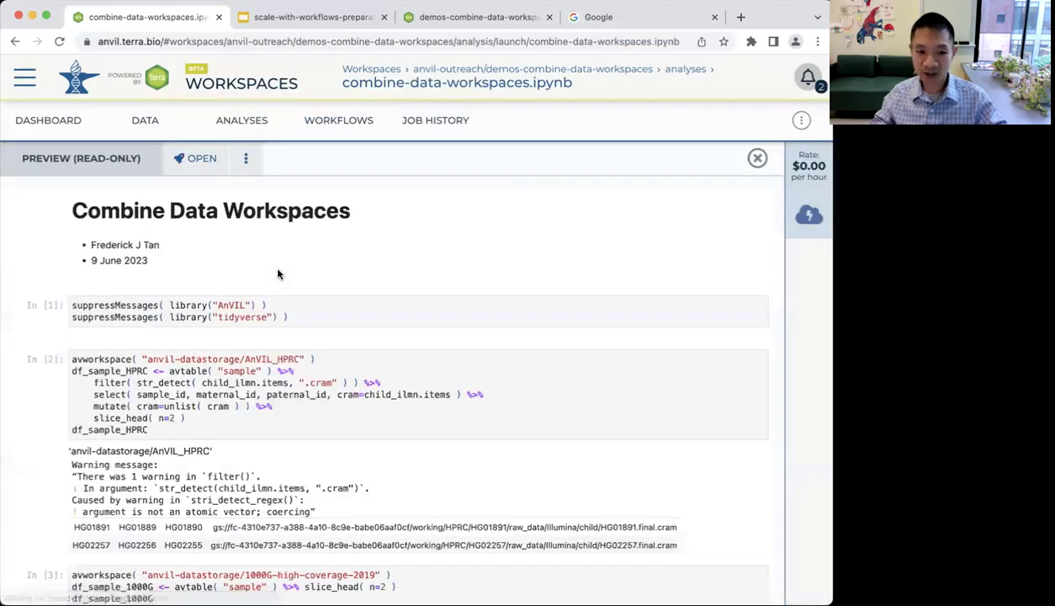
pyautogui.scroll(-15, 323, 511)
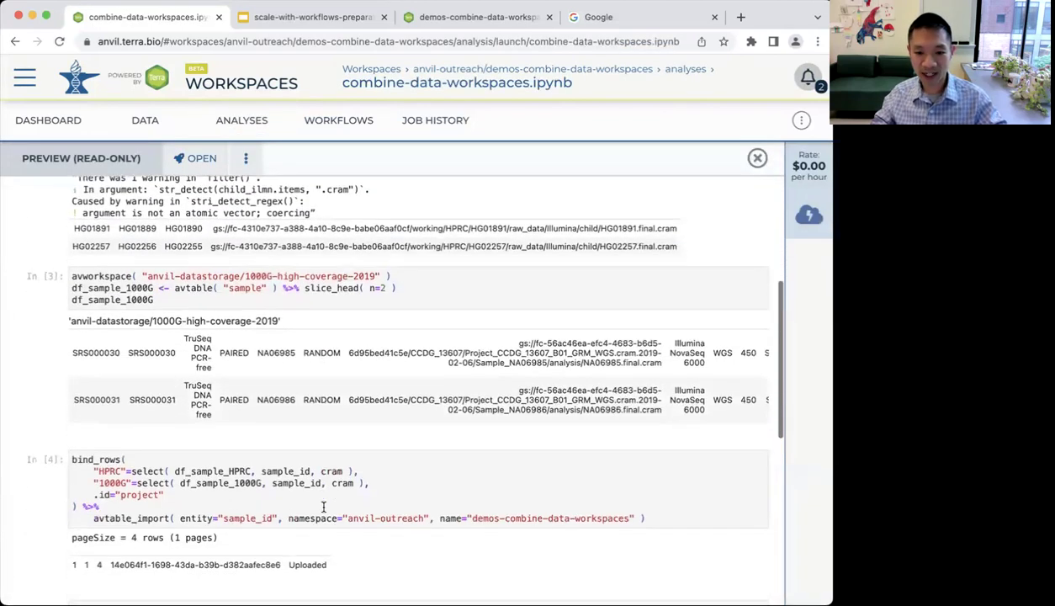
# Finish reading the notebook preview, then switch to the demos-combine-data-workspaces-jun-2023 workspace and check its Jupyter environment status
pyautogui.scroll(10, 323, 505)
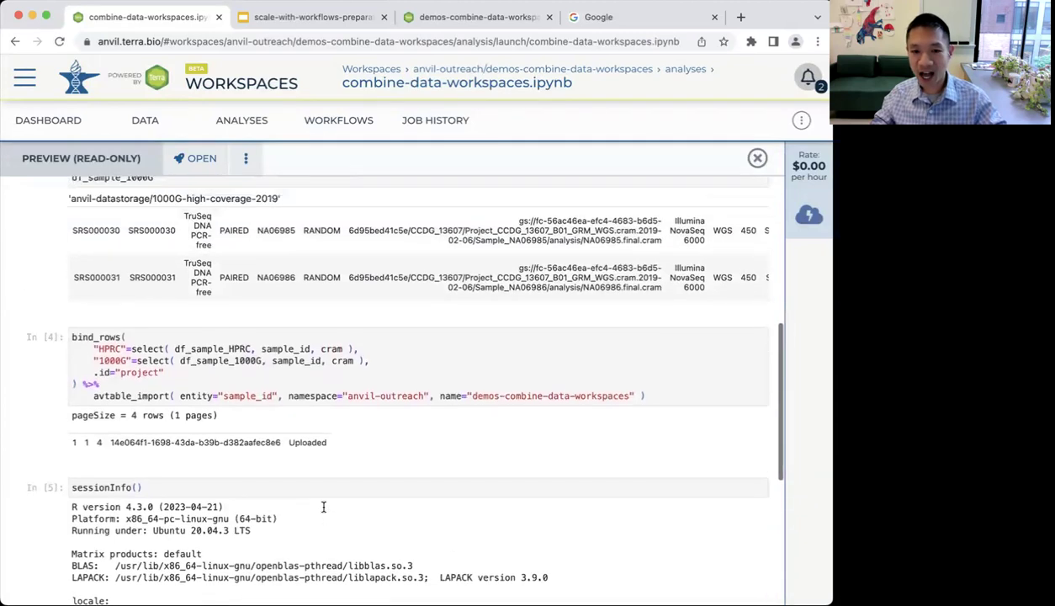
pyautogui.scroll(2, 322, 510)
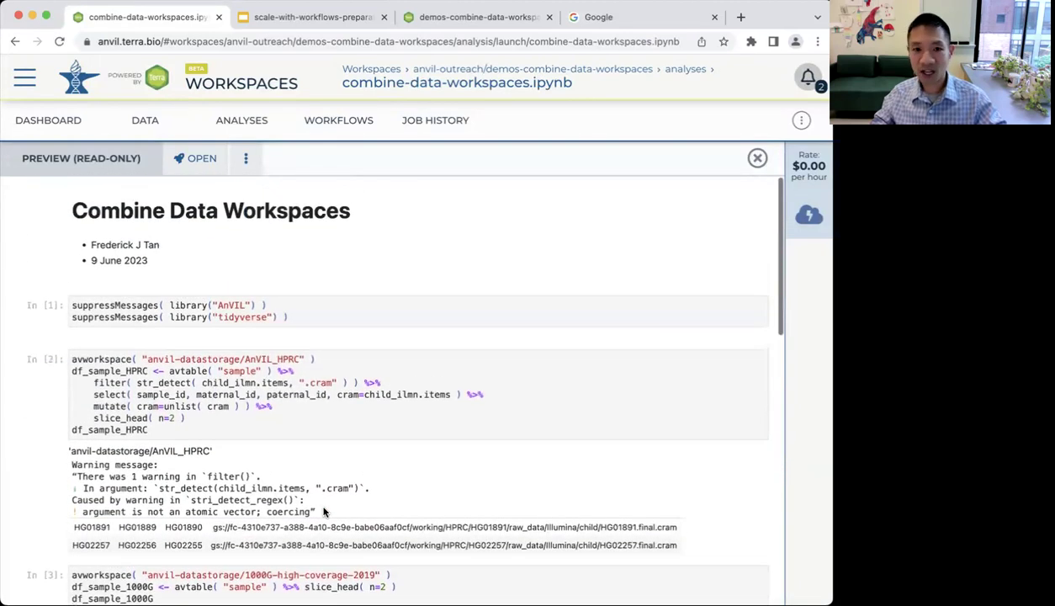
pyautogui.click(473, 18)
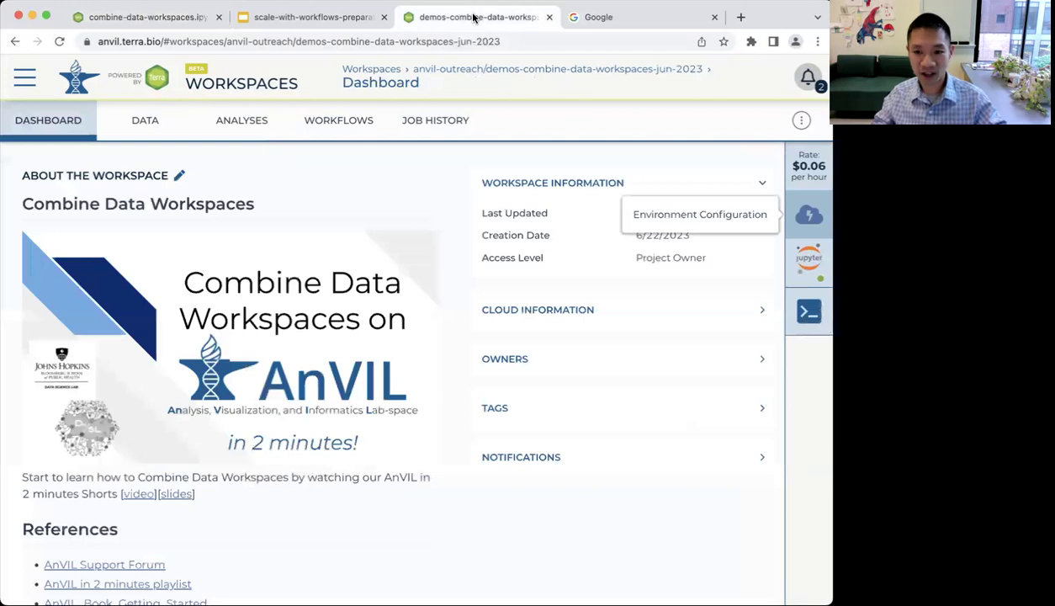
pyautogui.moveTo(809, 257)
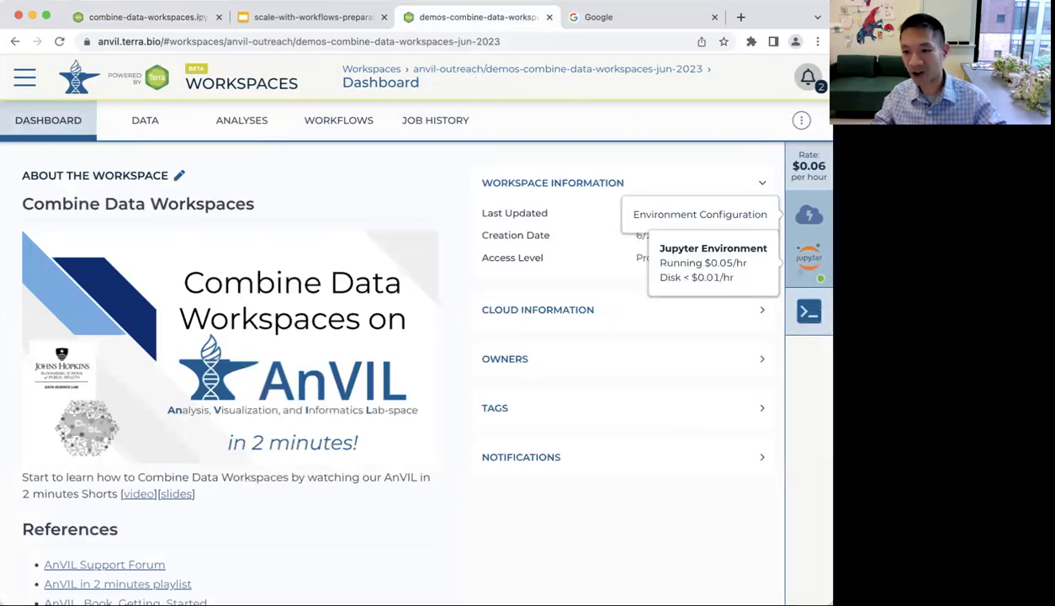
# Go to the jun-2023 workspace's analyses, dismissing the session notices and logging back in to AnVIL
pyautogui.click(251, 137)
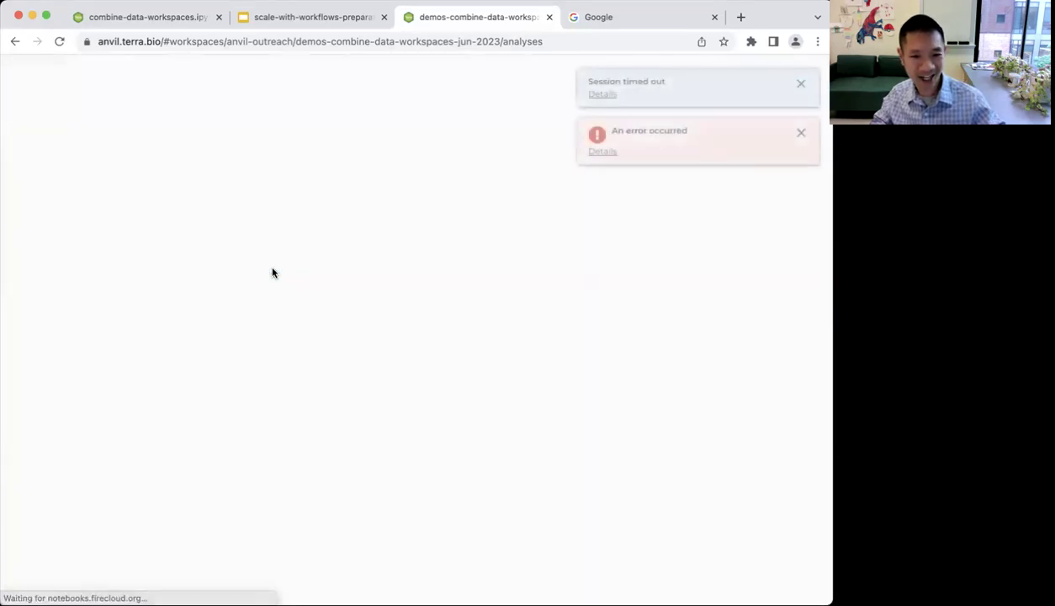
pyautogui.click(799, 134)
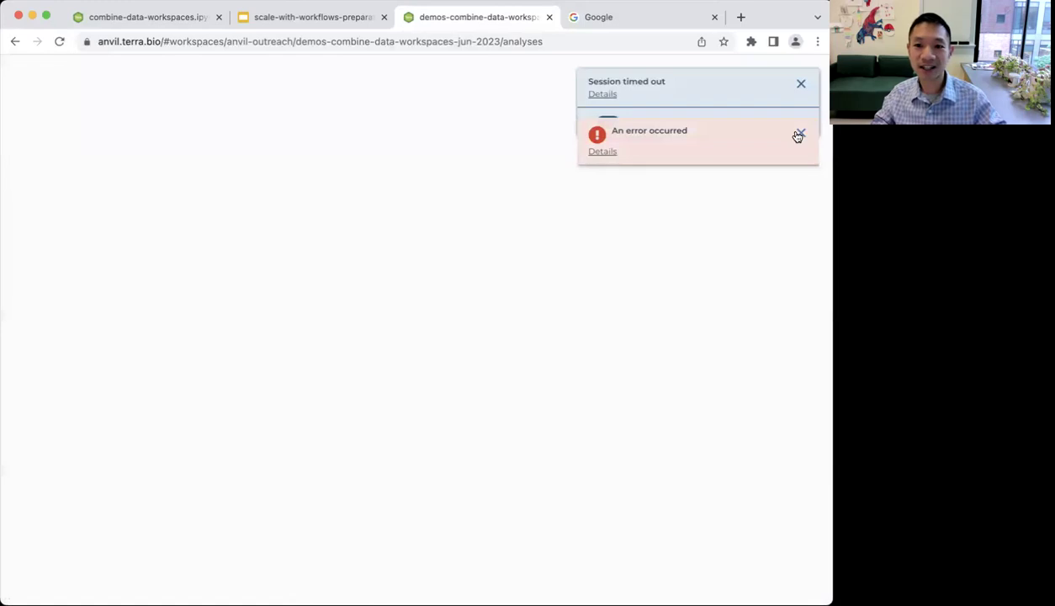
pyautogui.click(801, 85)
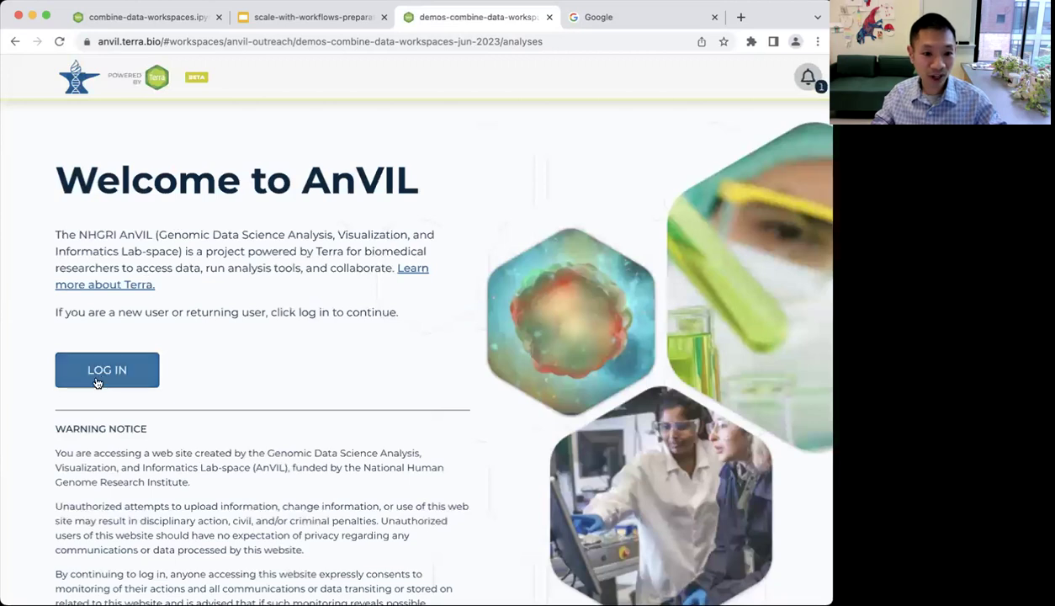
pyautogui.click(97, 382)
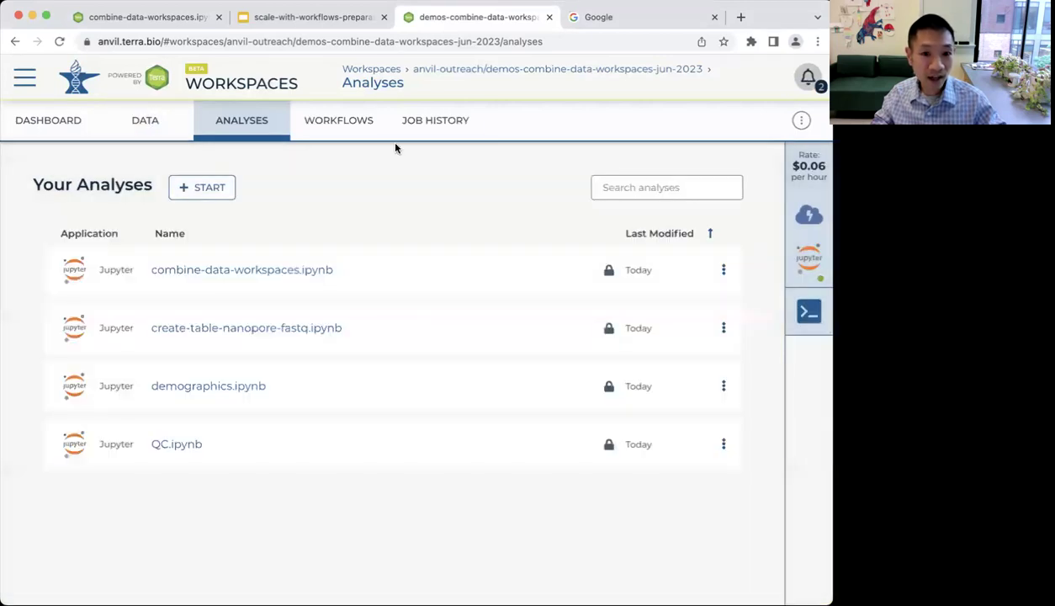
# Open combine-data-workspaces.ipynb for editing in Jupyter and run the Load Packages cell
pyautogui.click(278, 270)
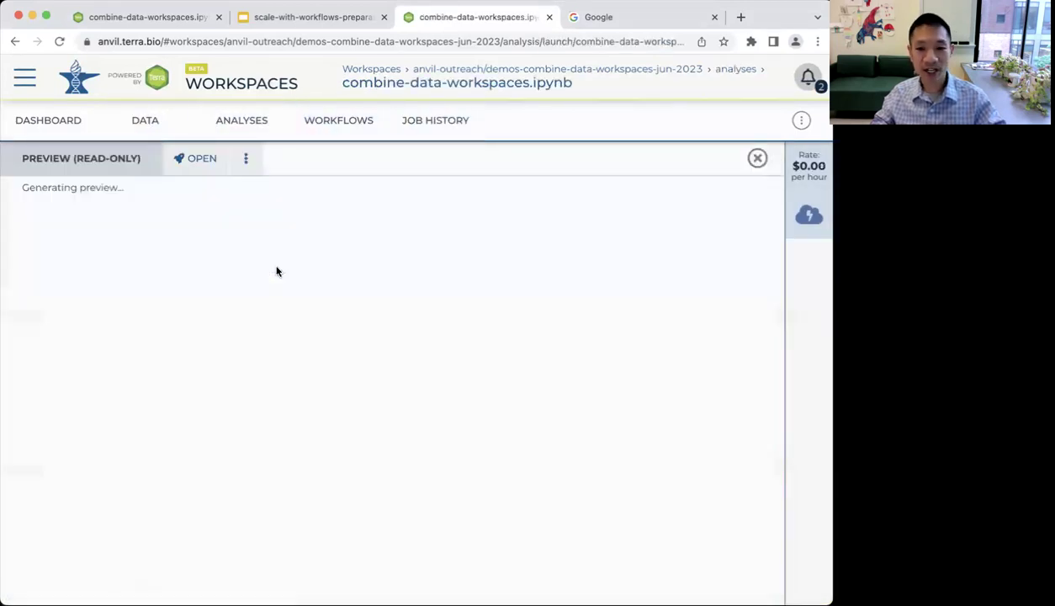
pyautogui.click(200, 159)
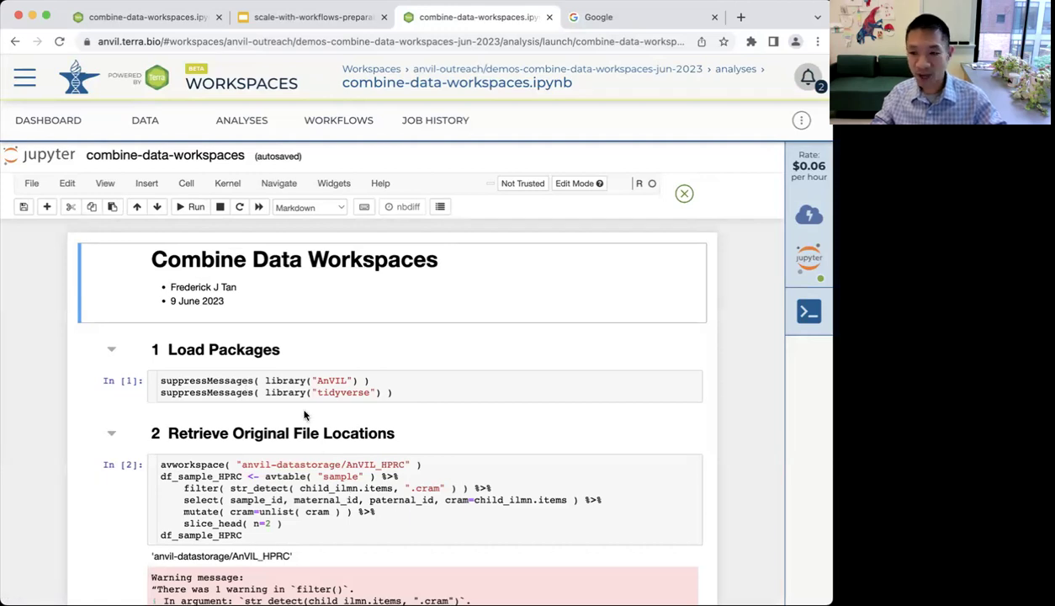
pyautogui.click(284, 389)
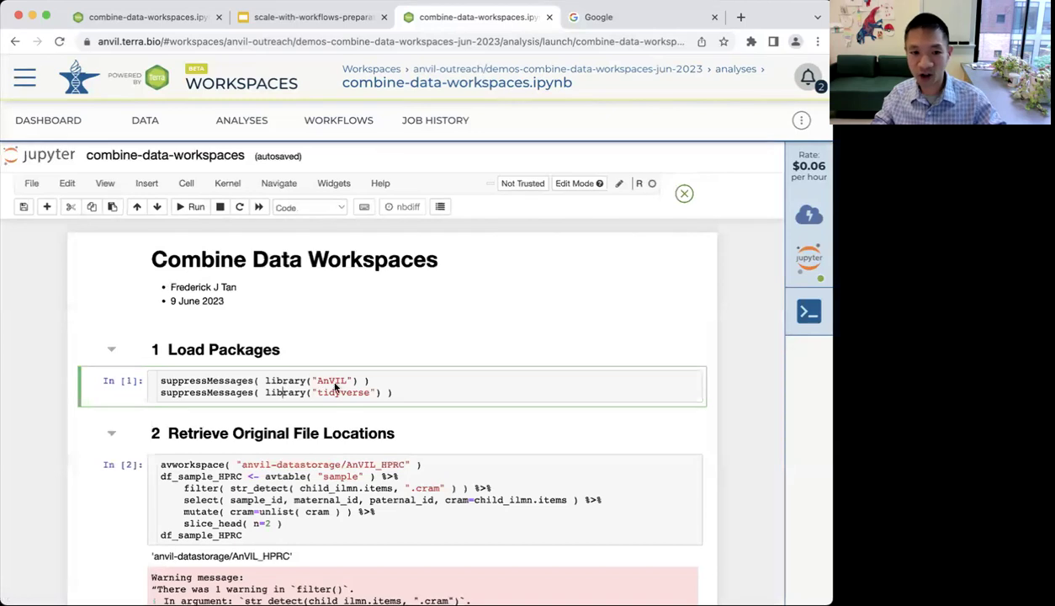
pyautogui.hotkey('ctrl', 'Return')
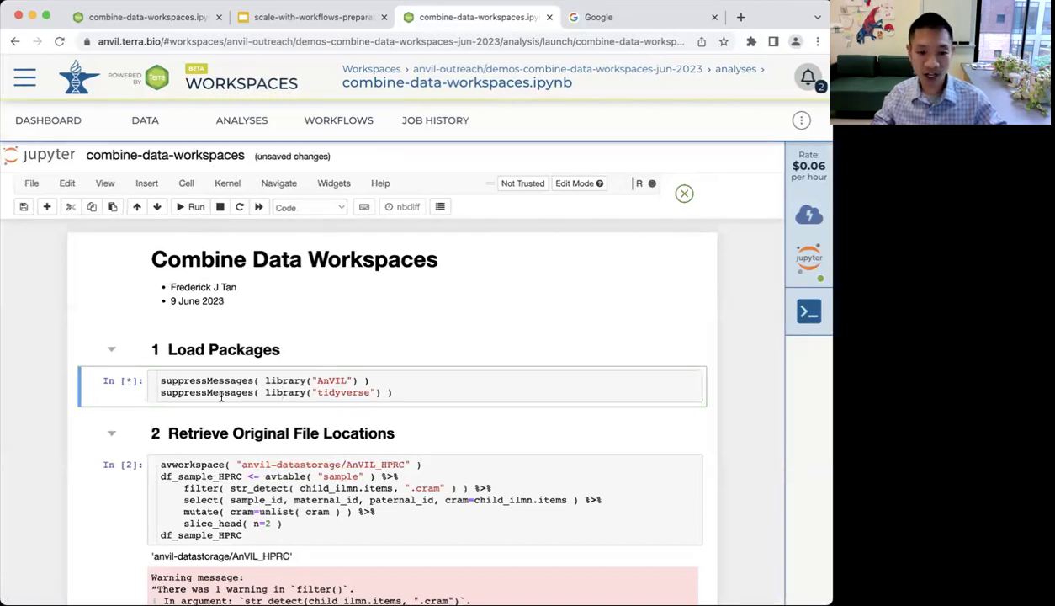
# Set slice_head to n=3 in the AnVIL_HPRC cell, run the cell and review its output table
pyautogui.scroll(-1, 221, 397)
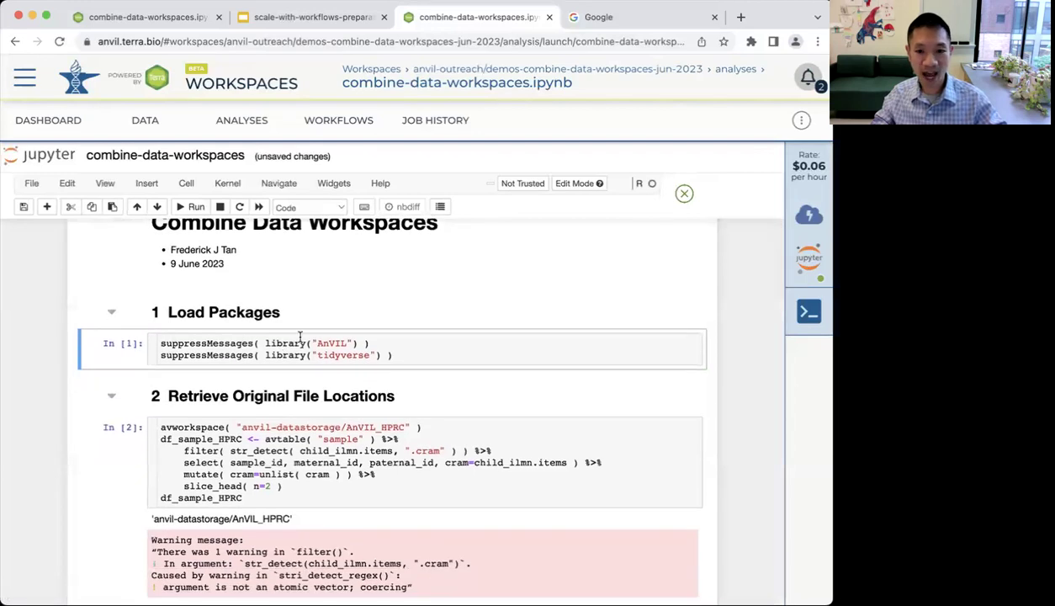
pyautogui.scroll(-3, 299, 340)
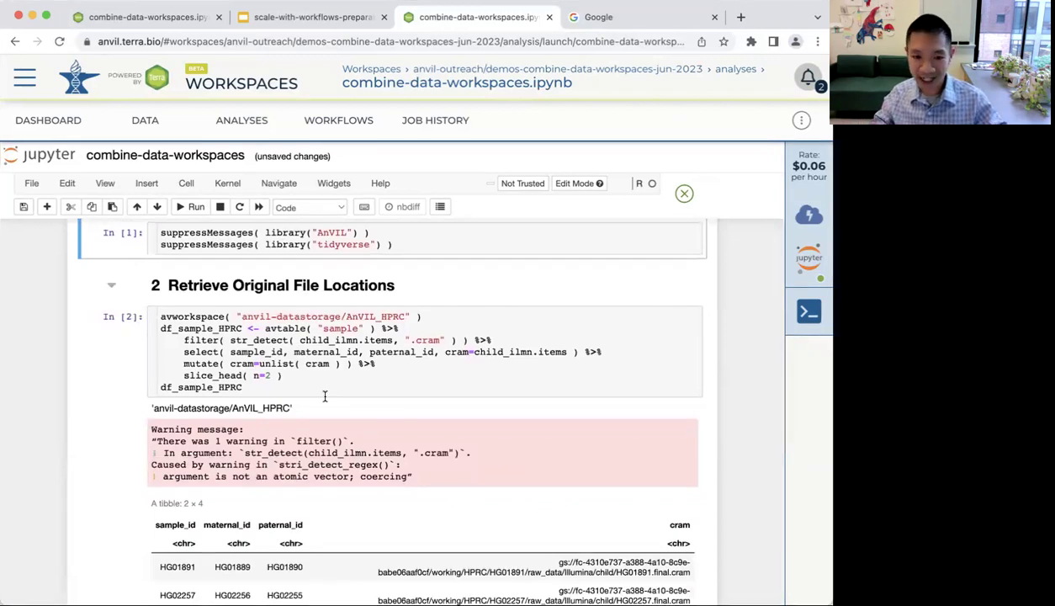
pyautogui.moveTo(374, 314); pyautogui.dragTo(421, 312)
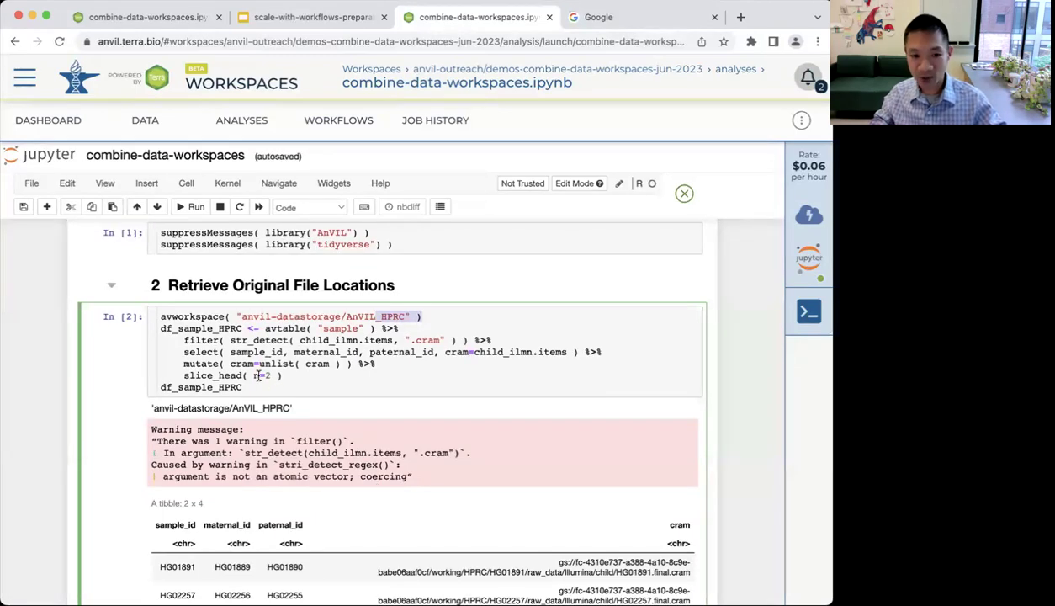
pyautogui.moveTo(255, 376); pyautogui.dragTo(282, 375)
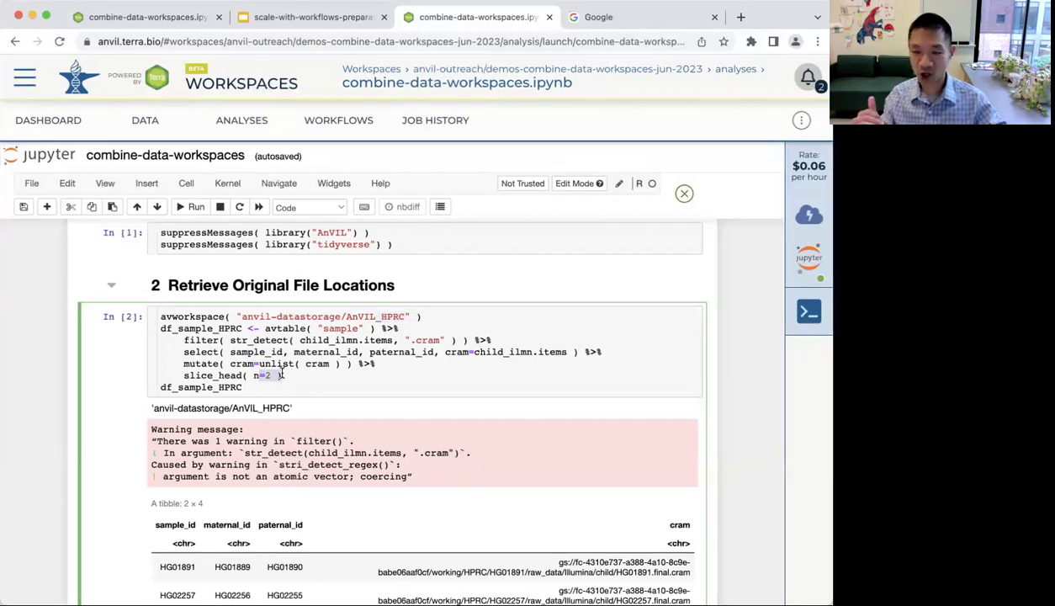
pyautogui.write('n=3')
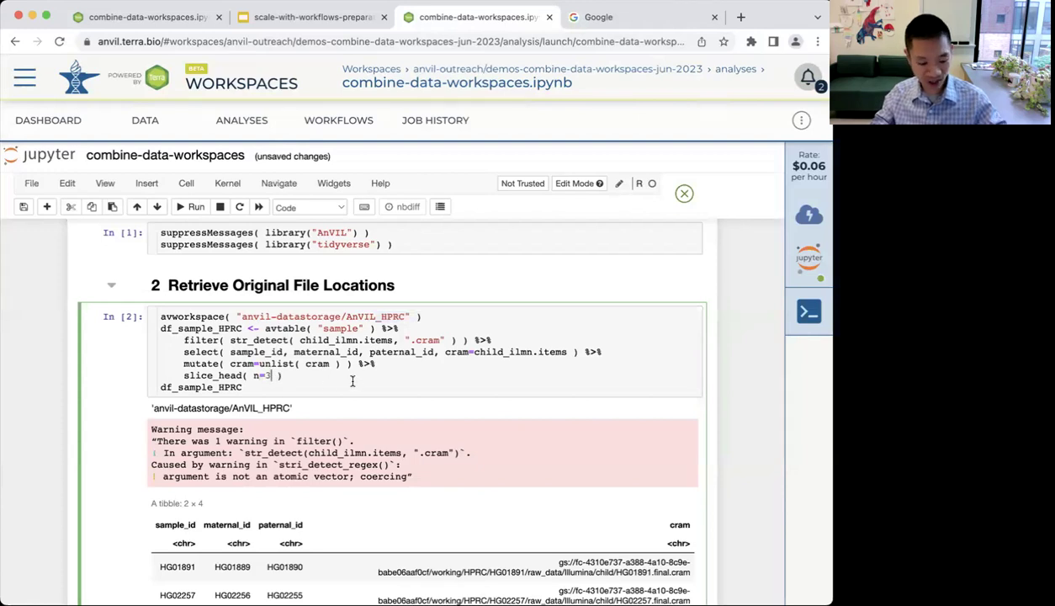
pyautogui.hotkey('ctrl', 'Return')
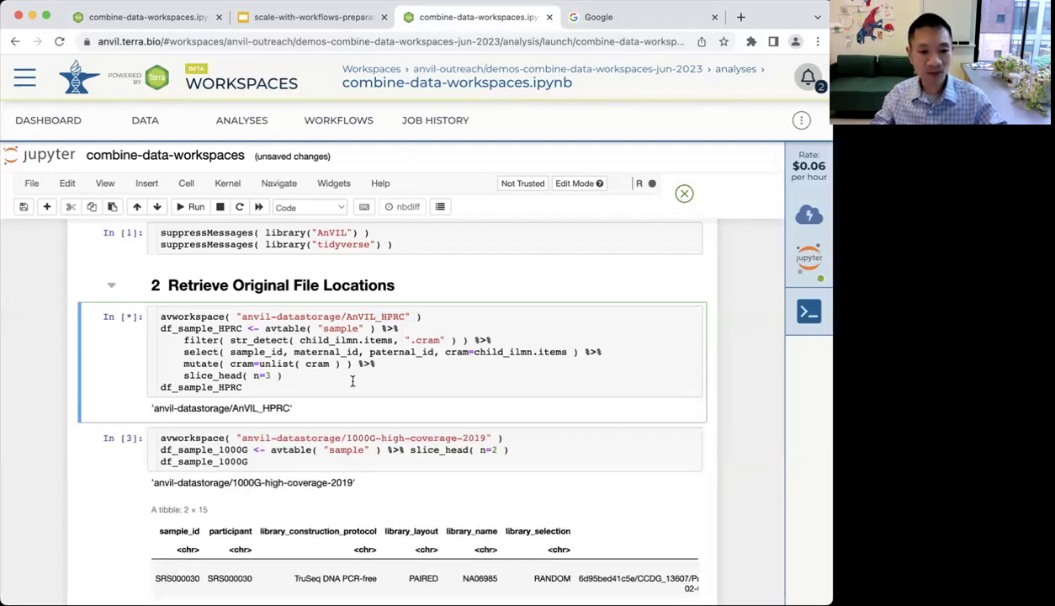
pyautogui.scroll(-2, 352, 381)
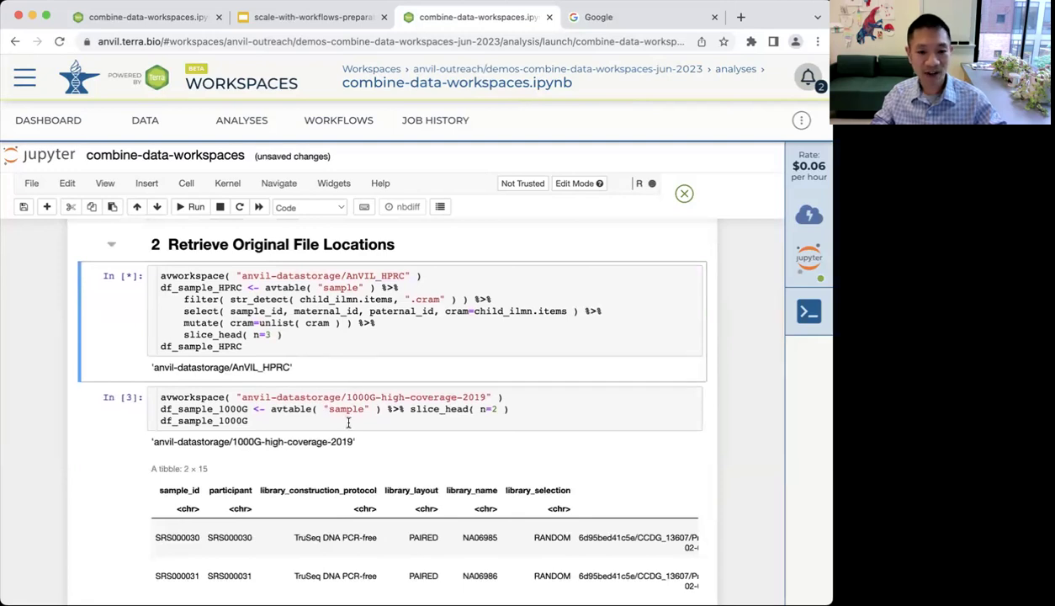
pyautogui.scroll(-4, 348, 423)
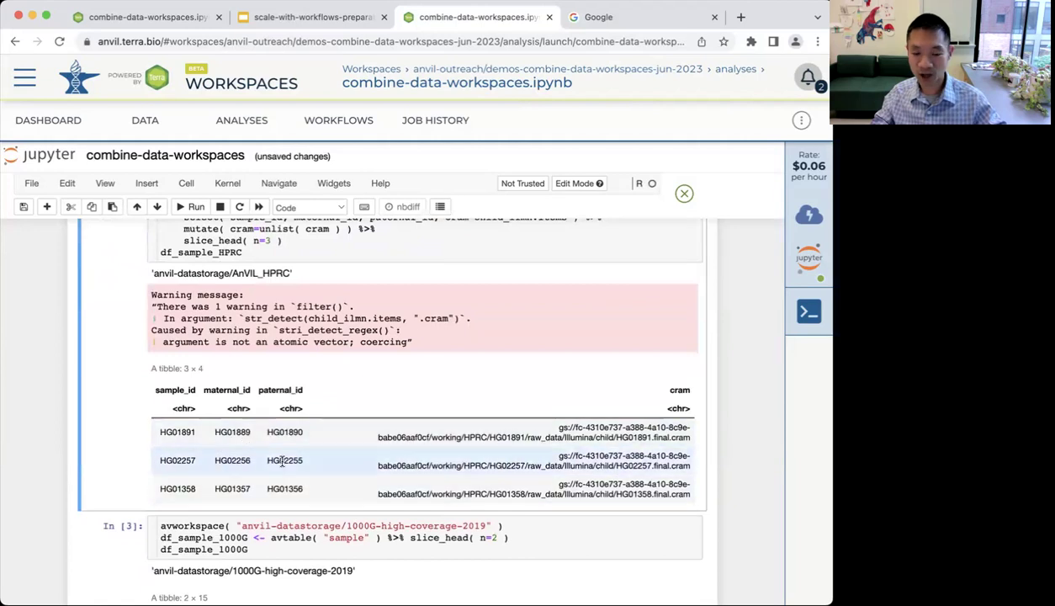
# Set slice_head to n=3 in the 1000G-high-coverage-2019 cell and run it
pyautogui.scroll(-6, 311, 421)
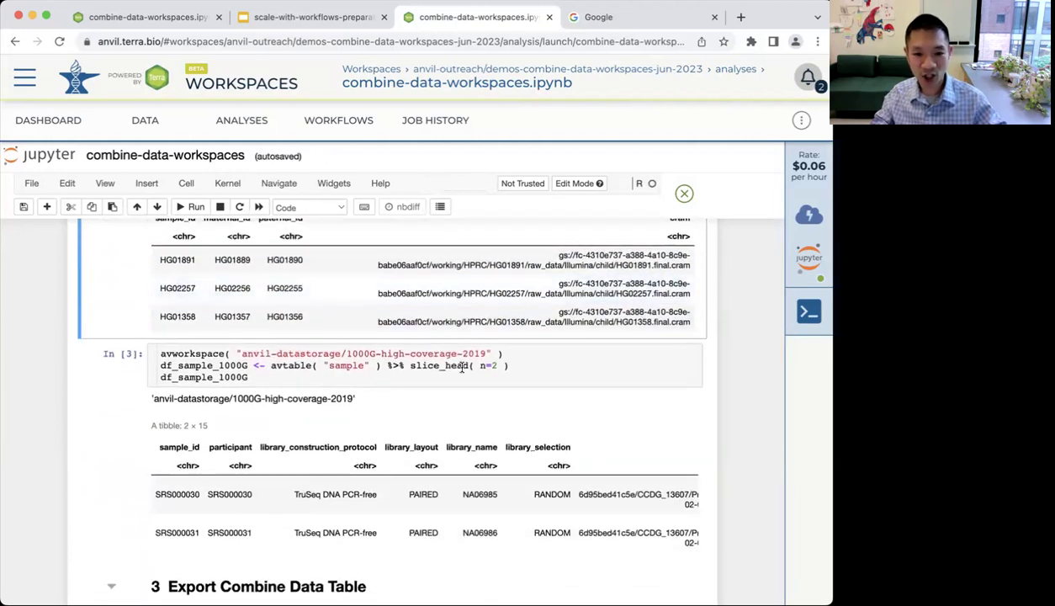
pyautogui.click(496, 364)
pyautogui.press('BackSpace')
pyautogui.write('3')
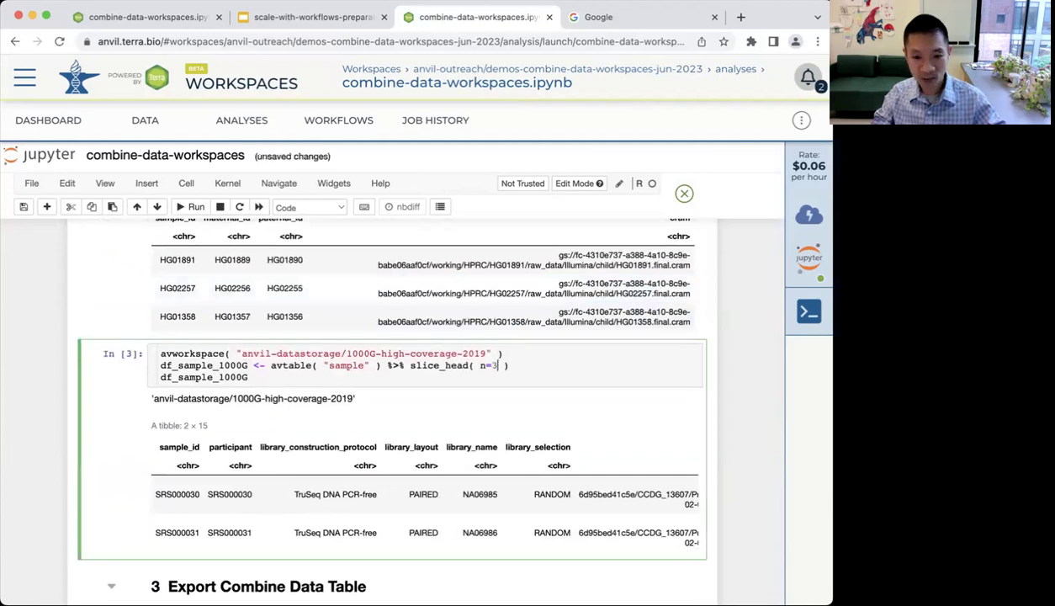
pyautogui.hotkey('ctrl', 'Return')
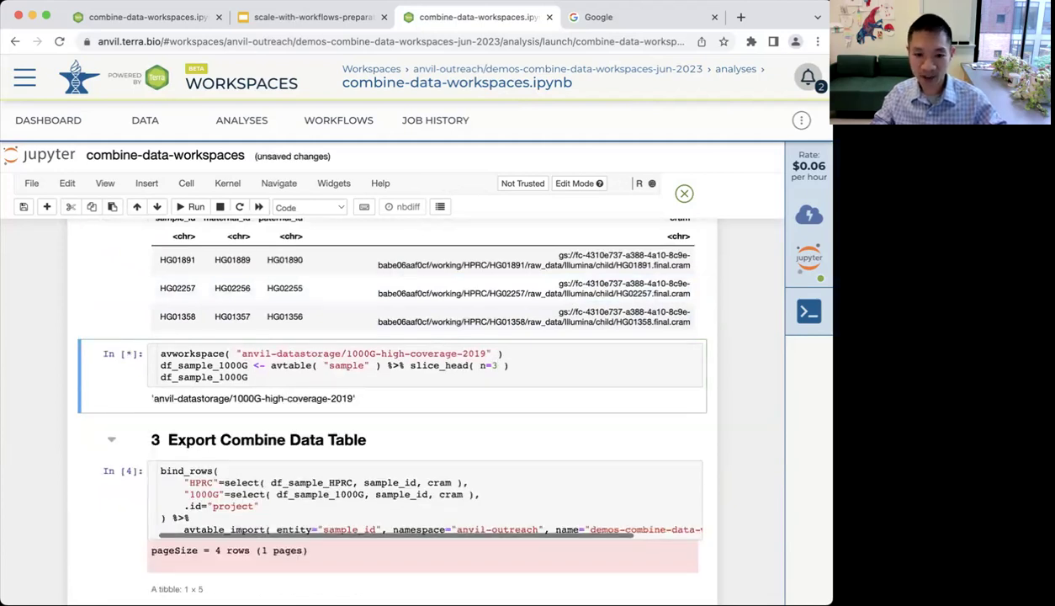
pyautogui.scroll(-1, 333, 486)
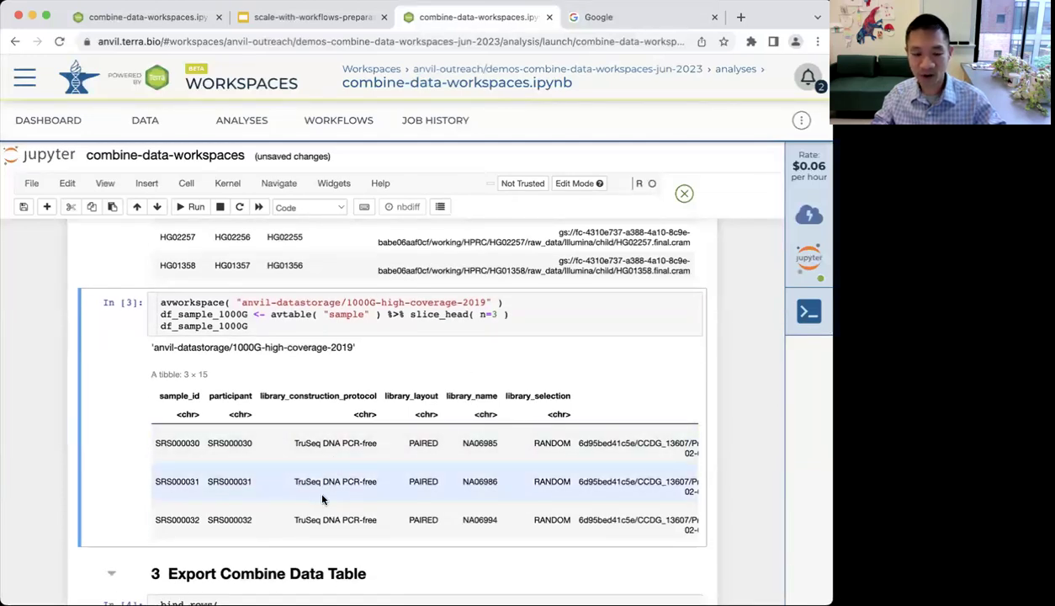
# Run the Export Combine Data Table cell to import the combined HPRC and 1000G rows into demos-combine-data-workspaces
pyautogui.scroll(-3, 322, 500)
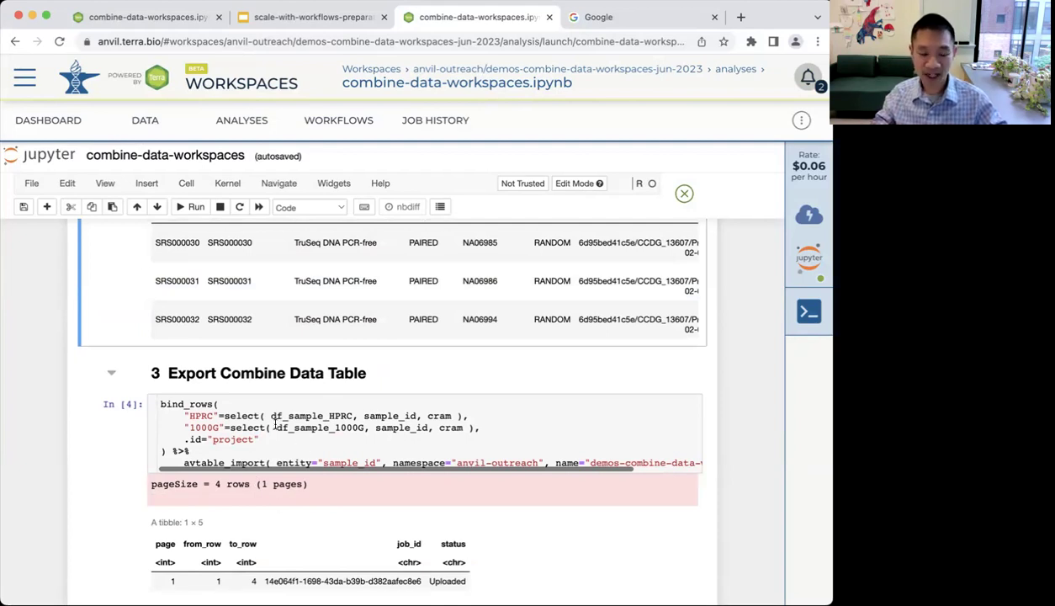
pyautogui.click(204, 444)
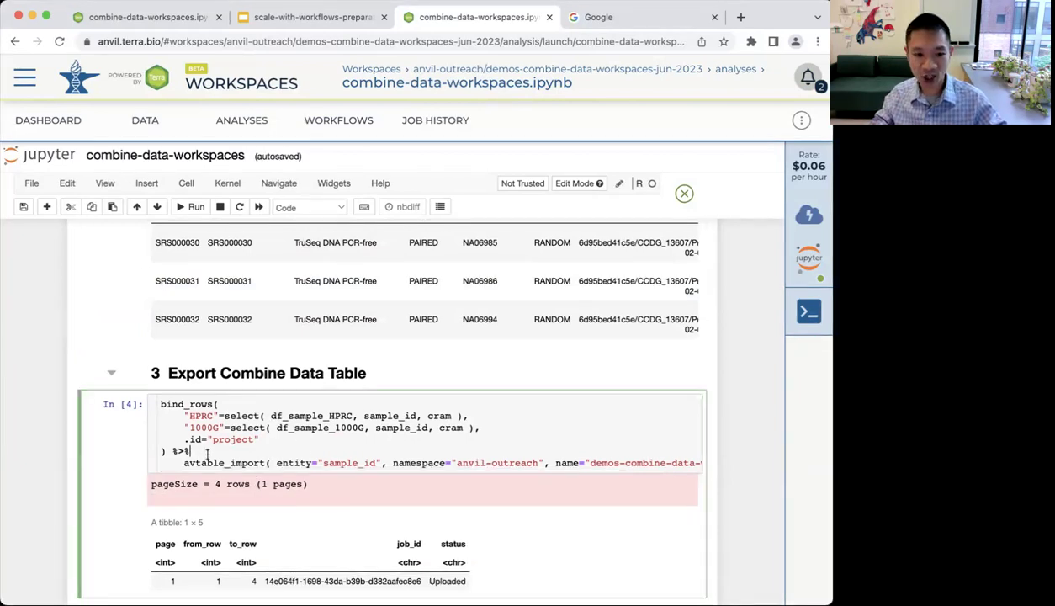
pyautogui.moveTo(183, 461); pyautogui.dragTo(278, 462)
pyautogui.click(295, 446)
pyautogui.hotkey('ctrl', 'Return')
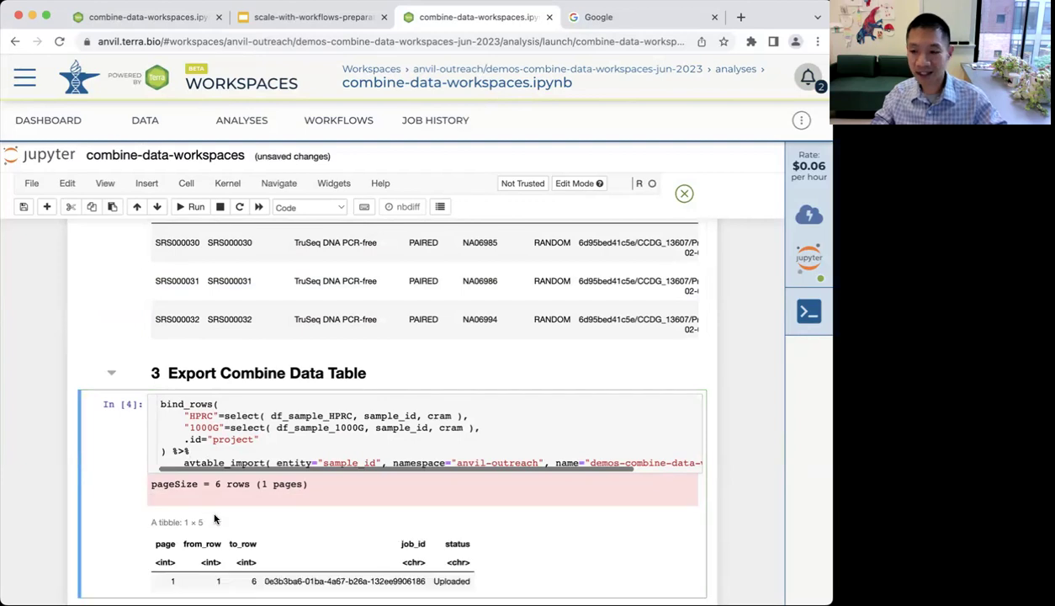
pyautogui.scroll(-3, 215, 519)
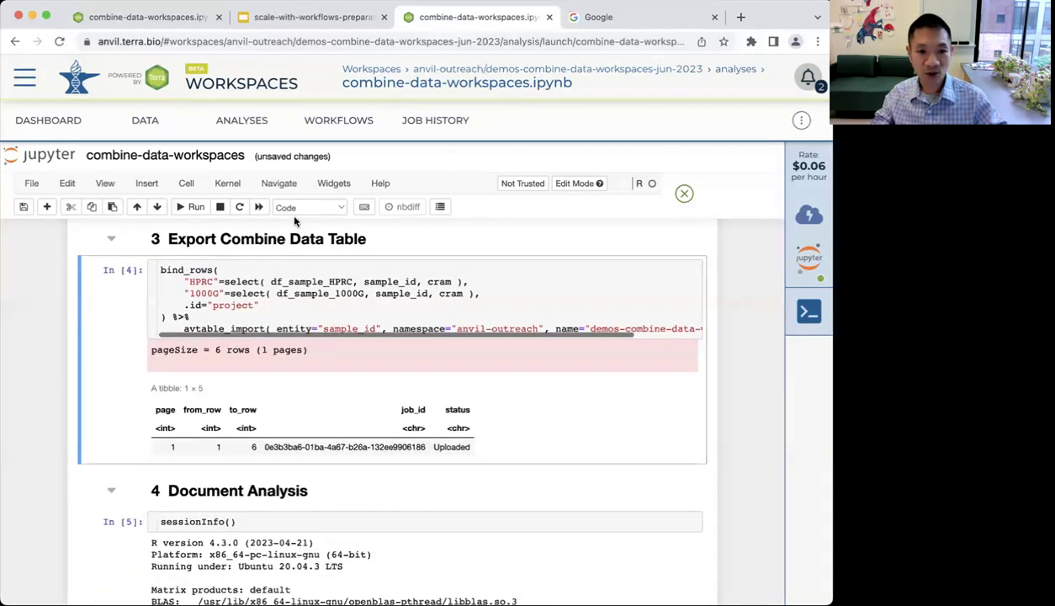
# Compare the data tables of both workspaces, reloading demos-combine-data-workspaces to view its updated sample table, and return to the jun-2023 workspace
pyautogui.click(147, 123)
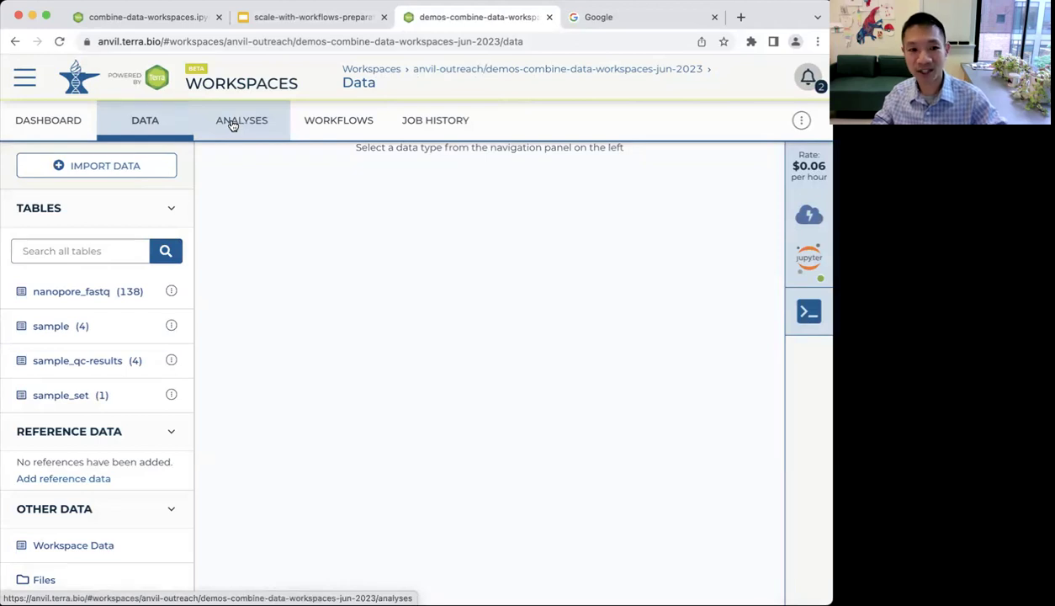
pyautogui.click(147, 17)
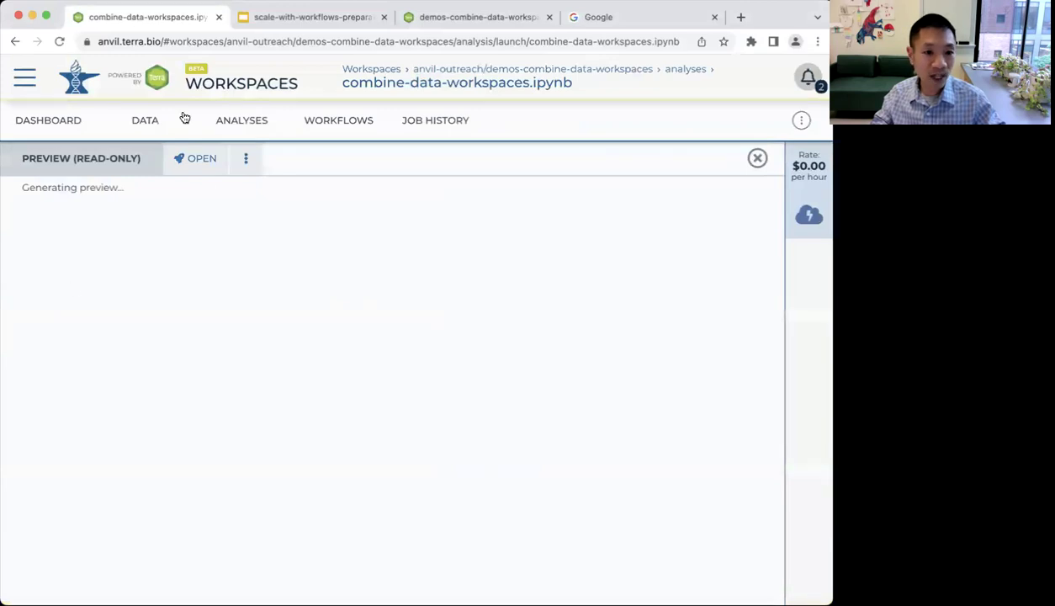
pyautogui.click(152, 122)
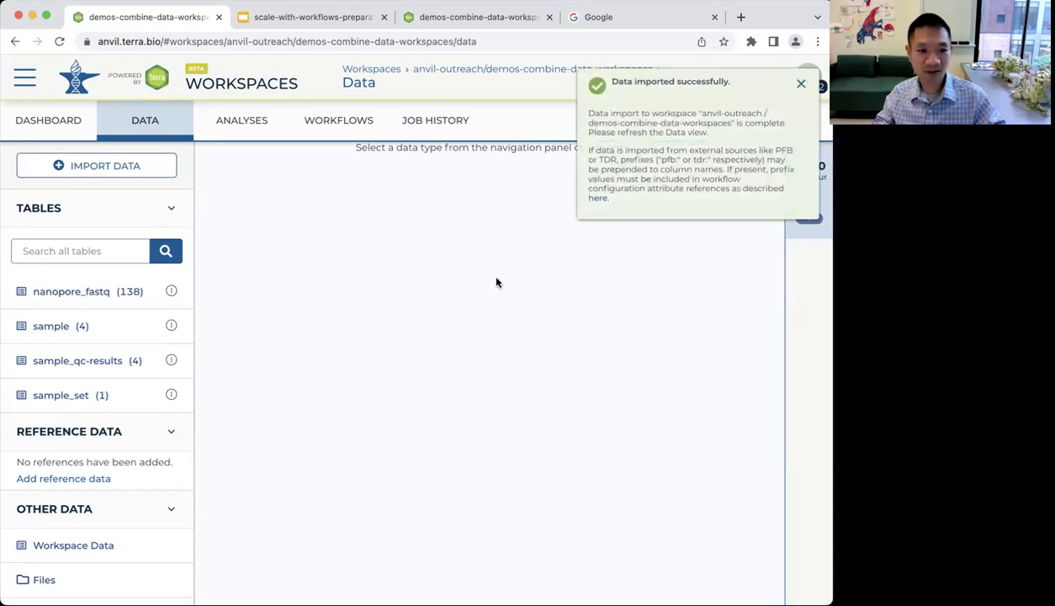
pyautogui.click(801, 83)
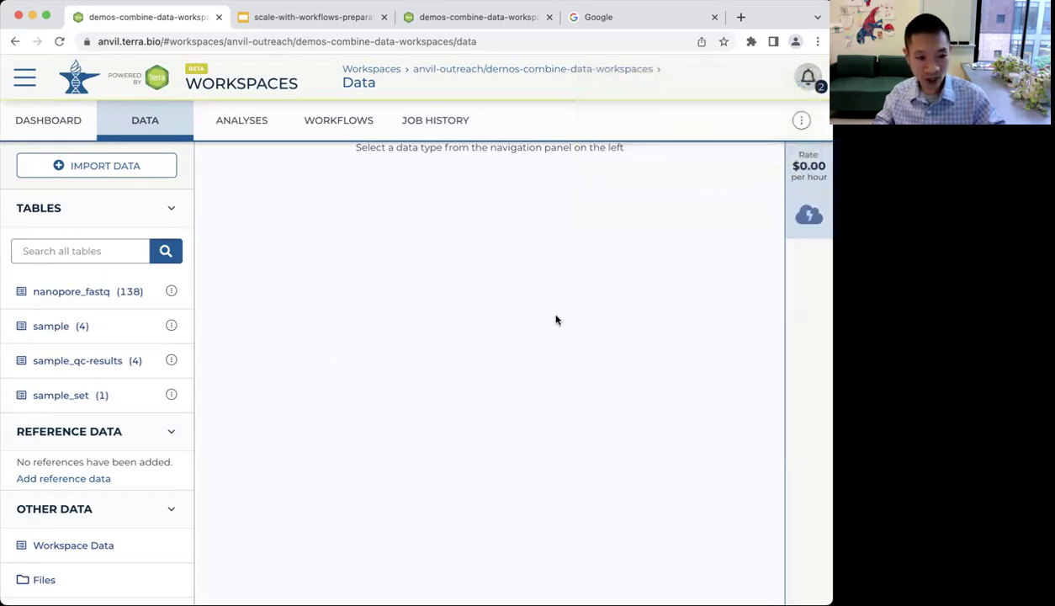
pyautogui.press('super+r')
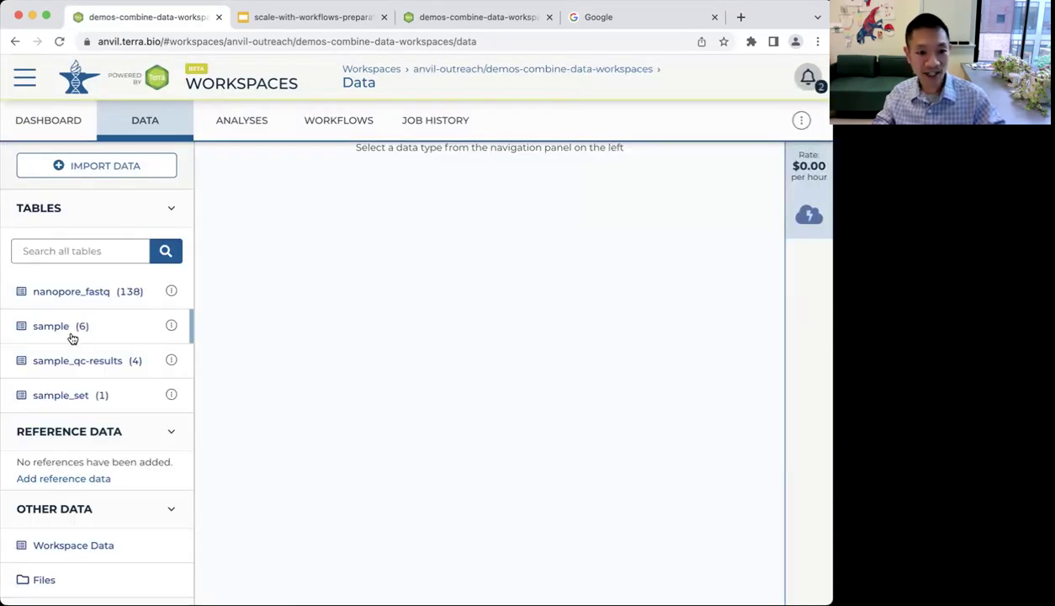
pyautogui.click(53, 331)
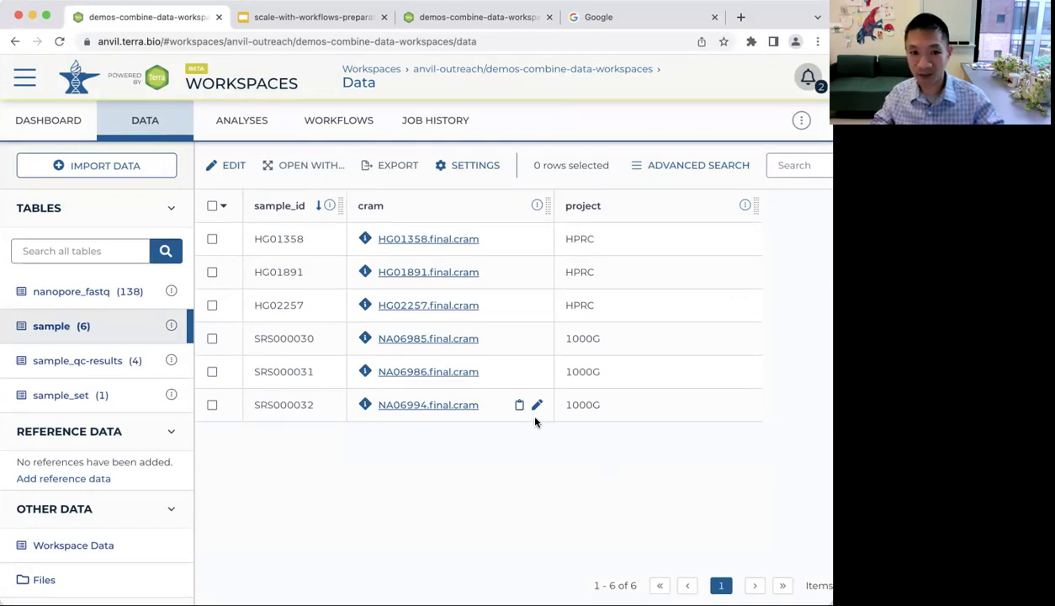
pyautogui.click(486, 19)
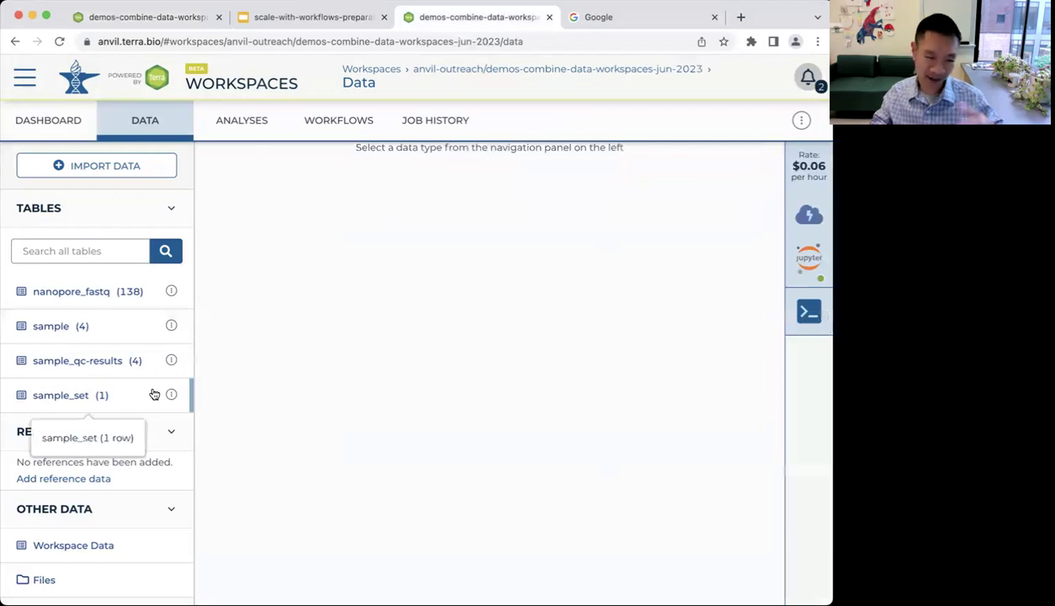
# Open the workspace's qc-analysis-pipeline workflow and examine the attribute assigned to its input_bam variable
pyautogui.click(337, 118)
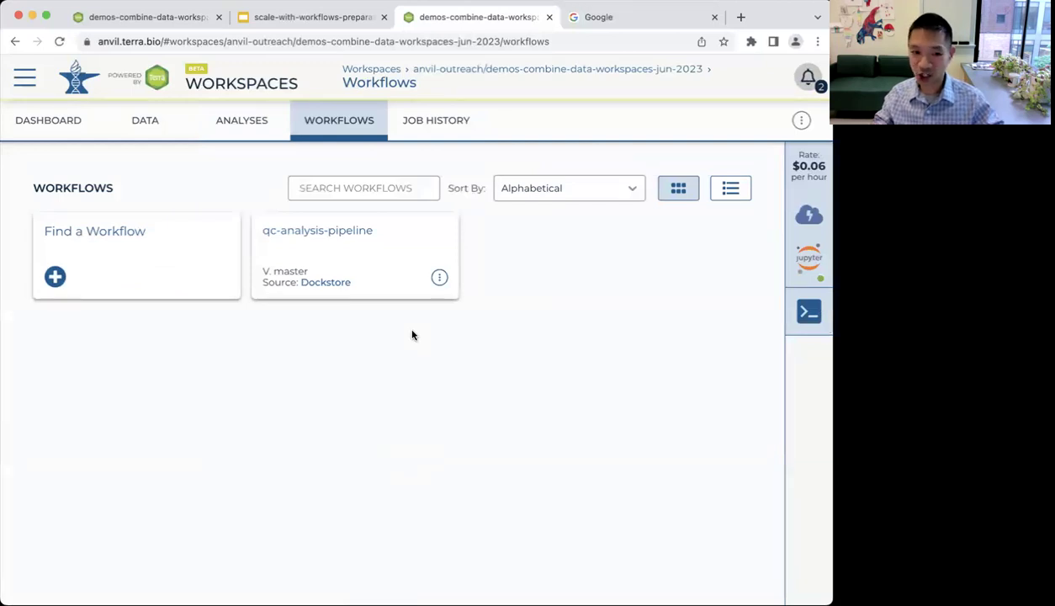
pyautogui.click(354, 233)
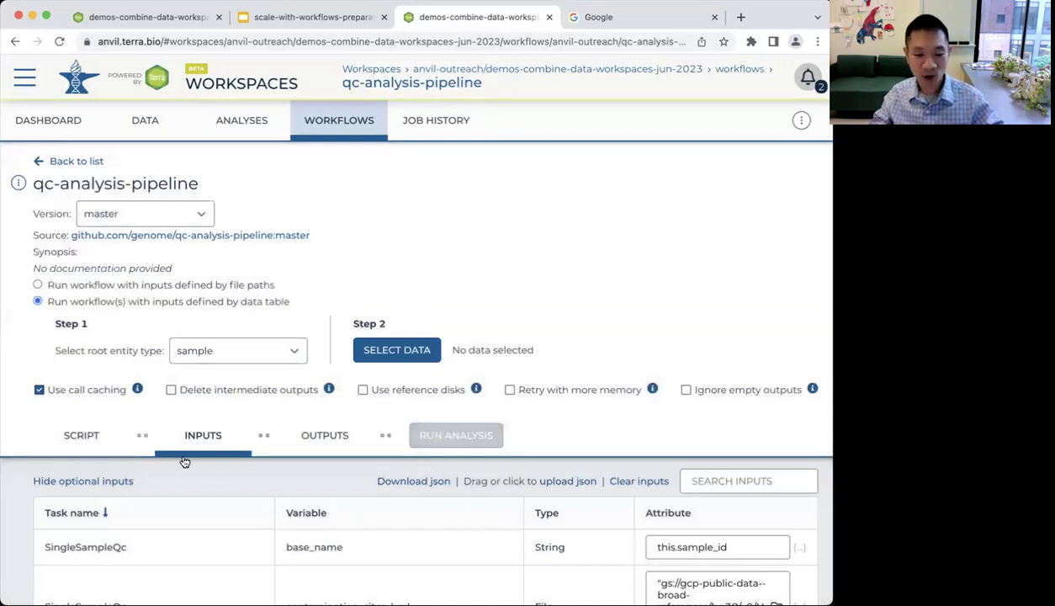
pyautogui.scroll(-5, 462, 570)
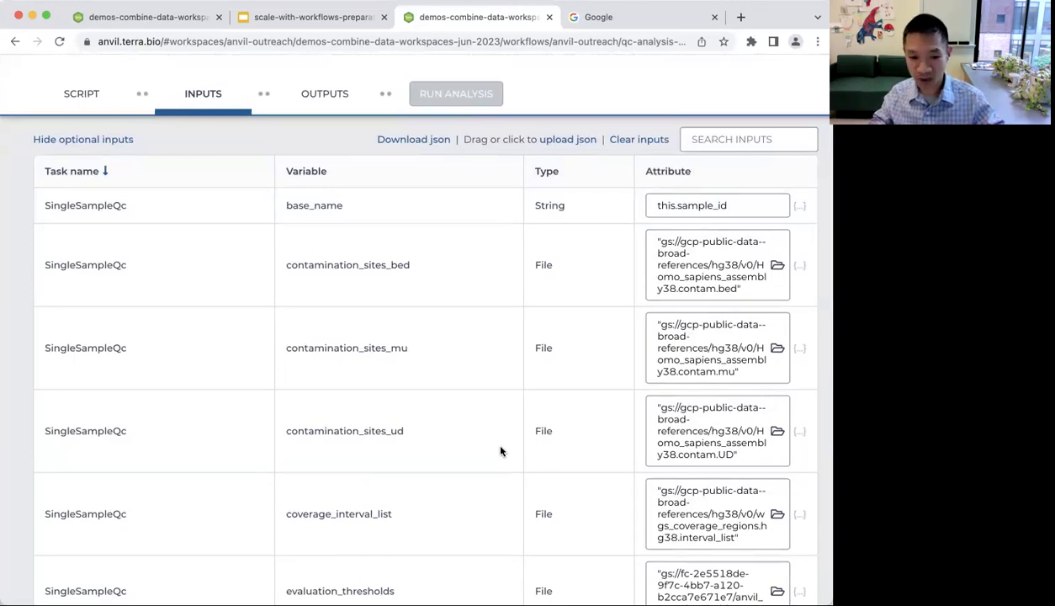
pyautogui.scroll(-5, 500, 451)
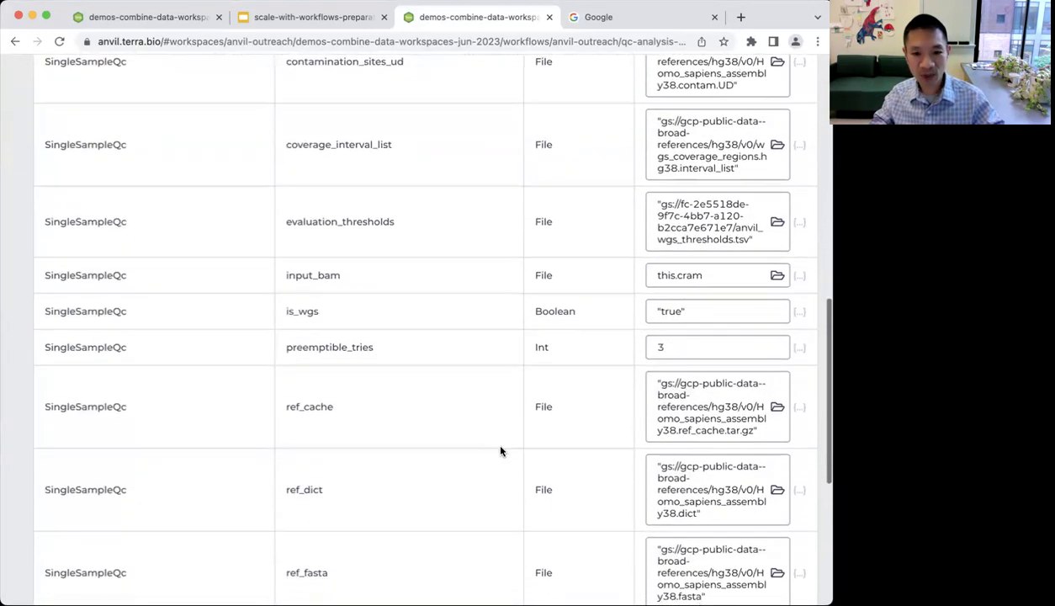
pyautogui.moveTo(342, 276); pyautogui.dragTo(265, 277)
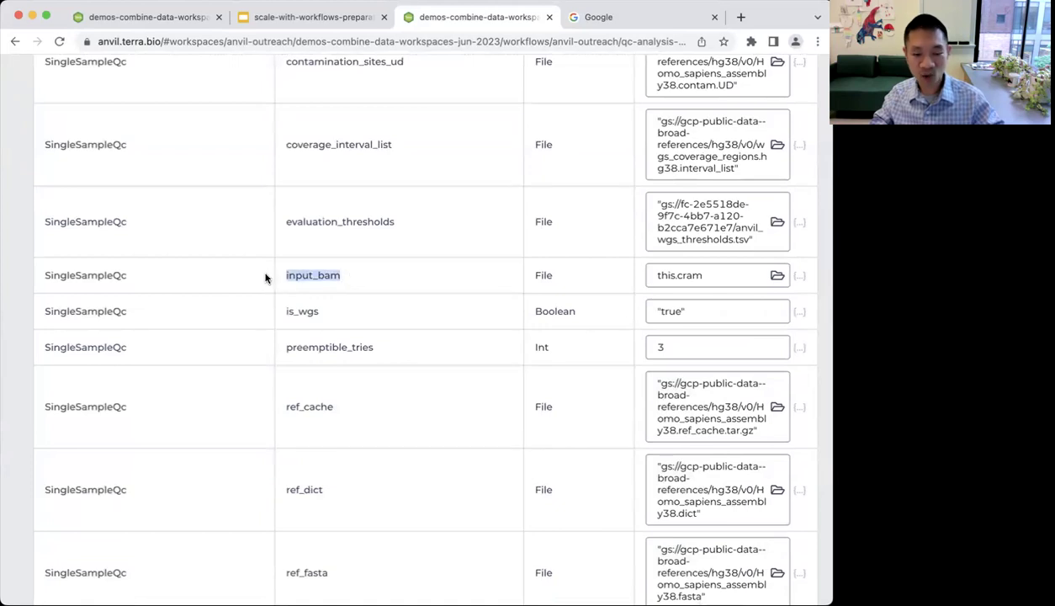
pyautogui.click(677, 275)
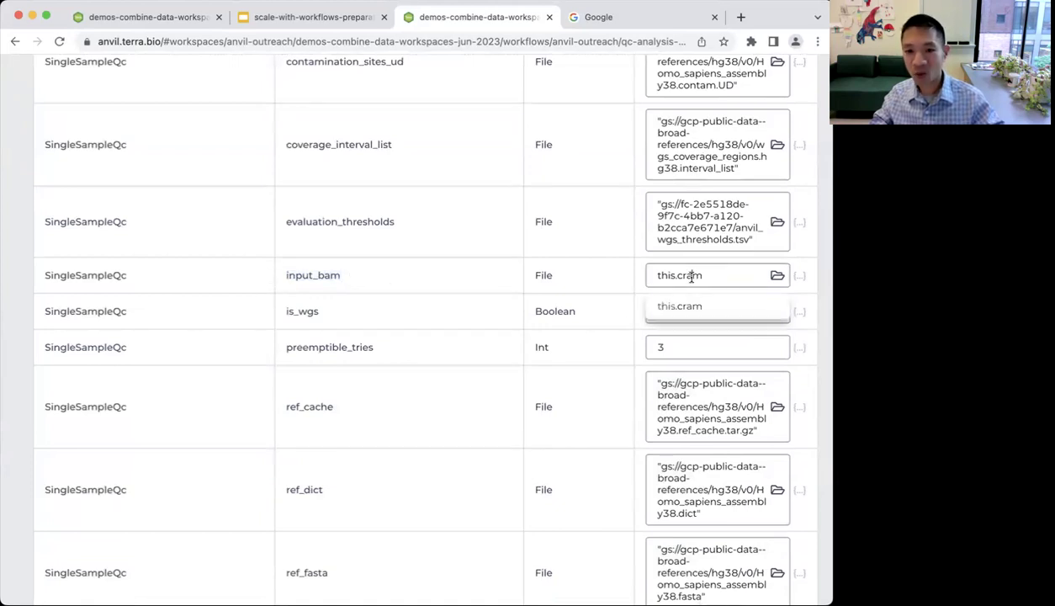
pyautogui.moveTo(677, 275); pyautogui.dragTo(703, 275)
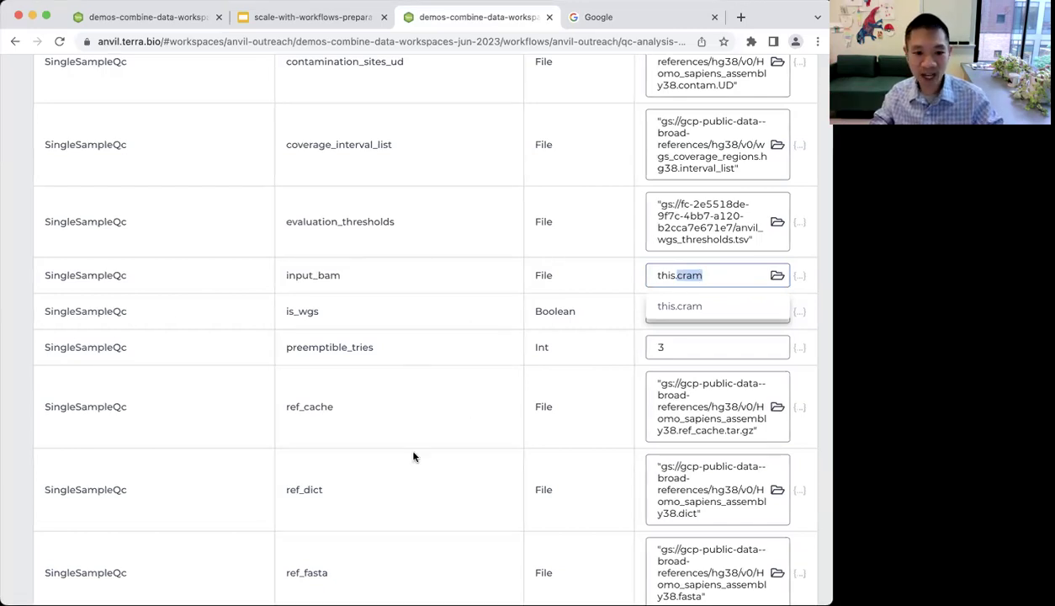
# Review the ref_fasta reference path and the preemptible_tries setting among the workflow's inputs
pyautogui.scroll(-2, 413, 457)
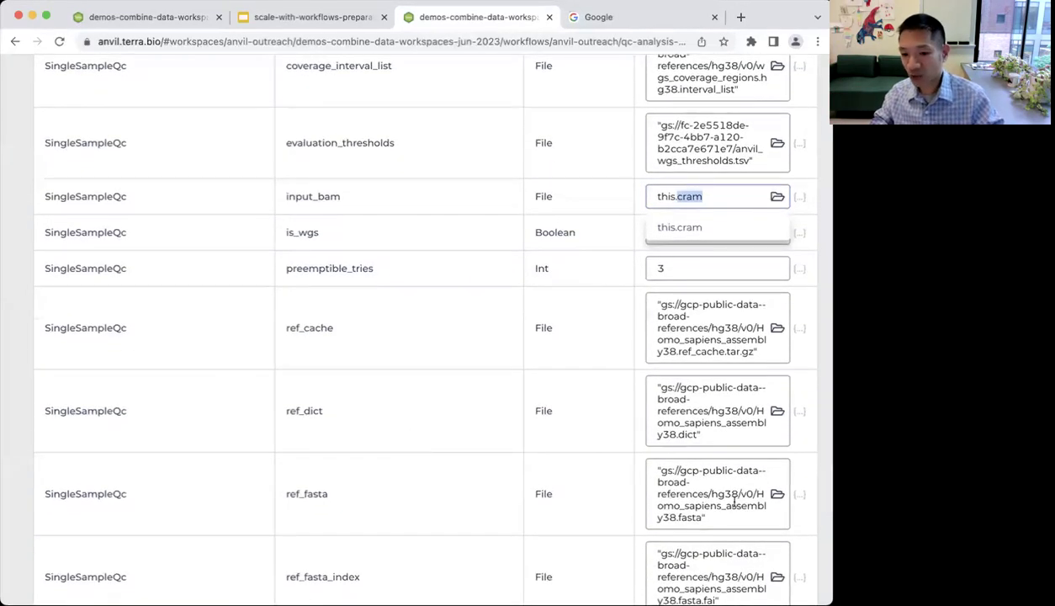
pyautogui.moveTo(287, 486); pyautogui.dragTo(312, 494)
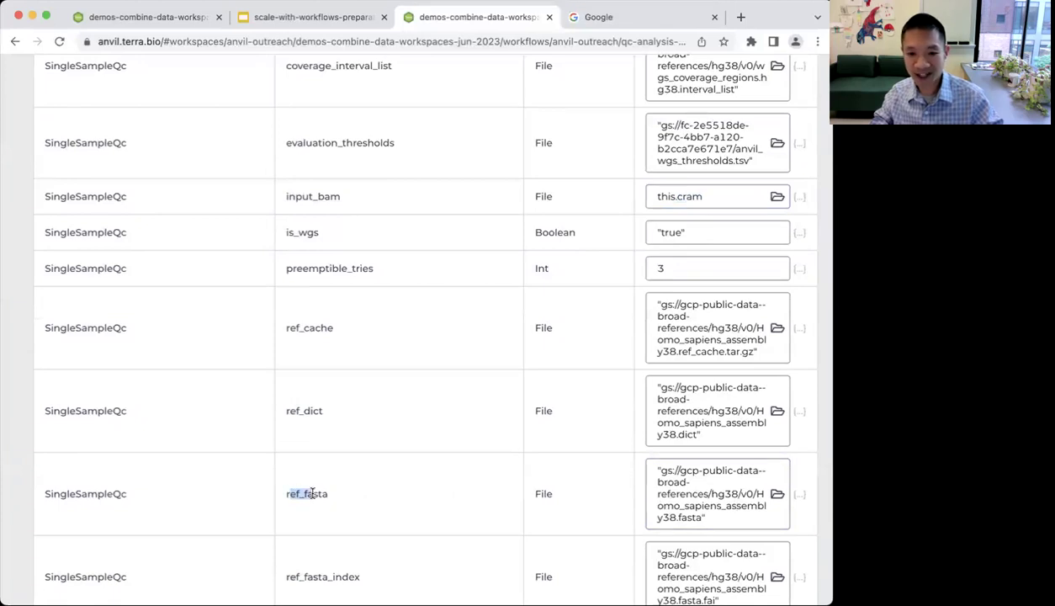
pyautogui.moveTo(709, 494); pyautogui.dragTo(738, 495)
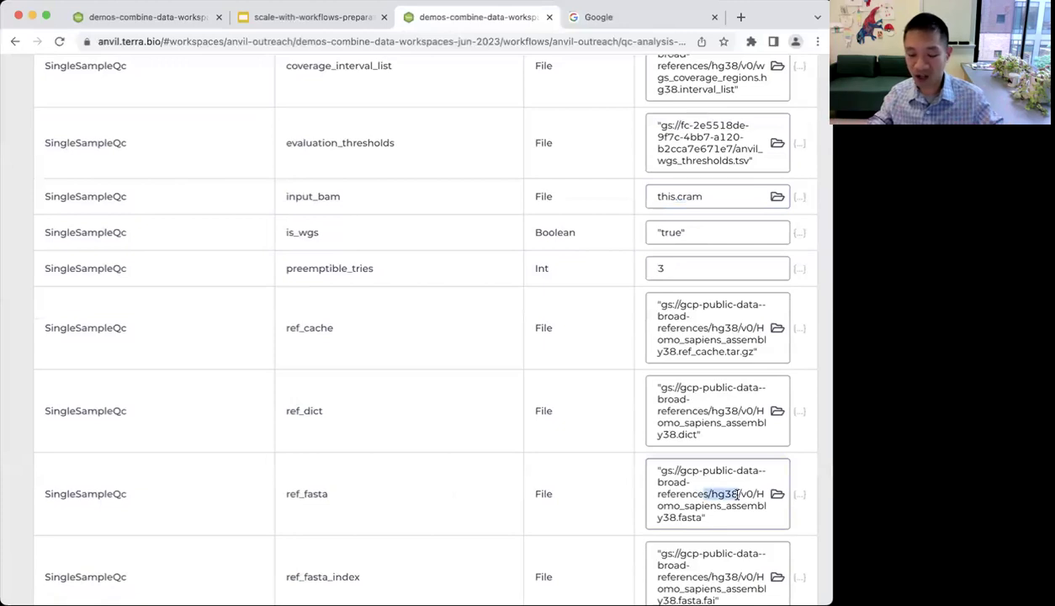
pyautogui.click(700, 269)
pyautogui.moveTo(299, 264); pyautogui.dragTo(414, 266)
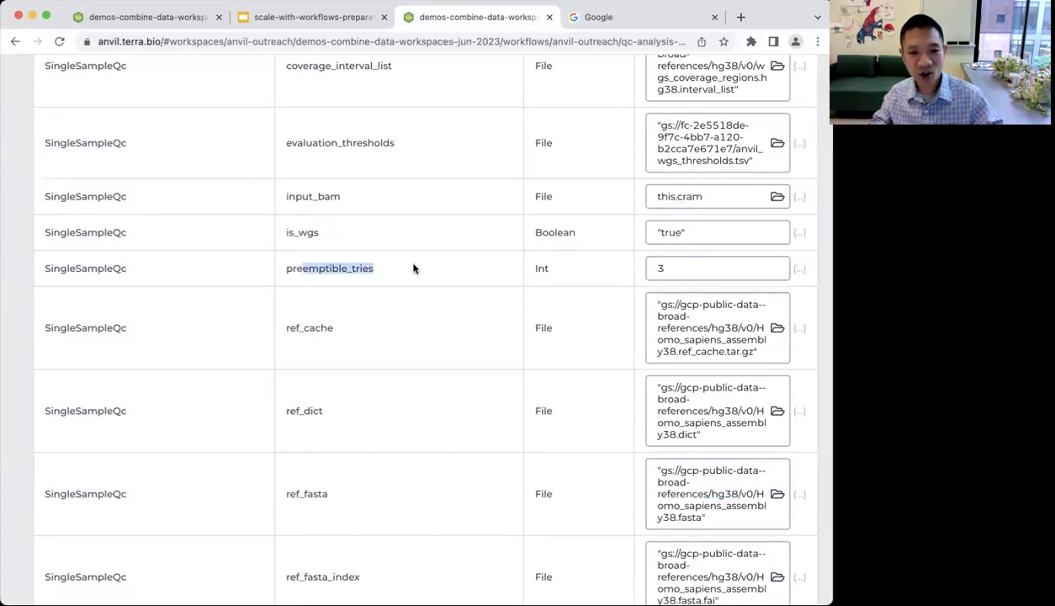
pyautogui.click(687, 265)
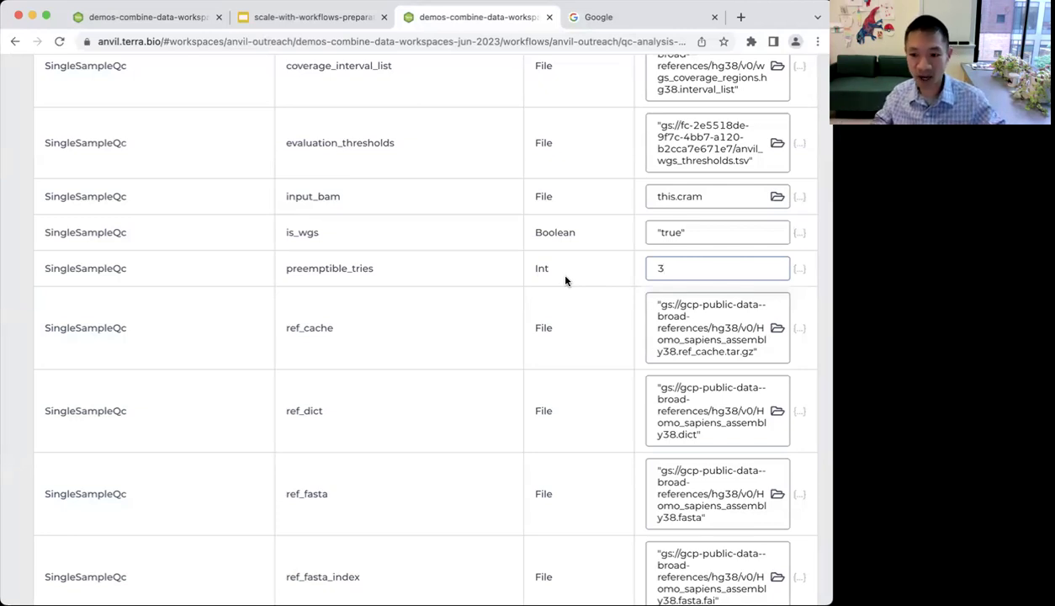
# Choose the HPRC sample HG02257 and the 1000G sample SRS000030 as the data for the workflow to process
pyautogui.scroll(6, 565, 280)
pyautogui.scroll(3, 566, 280)
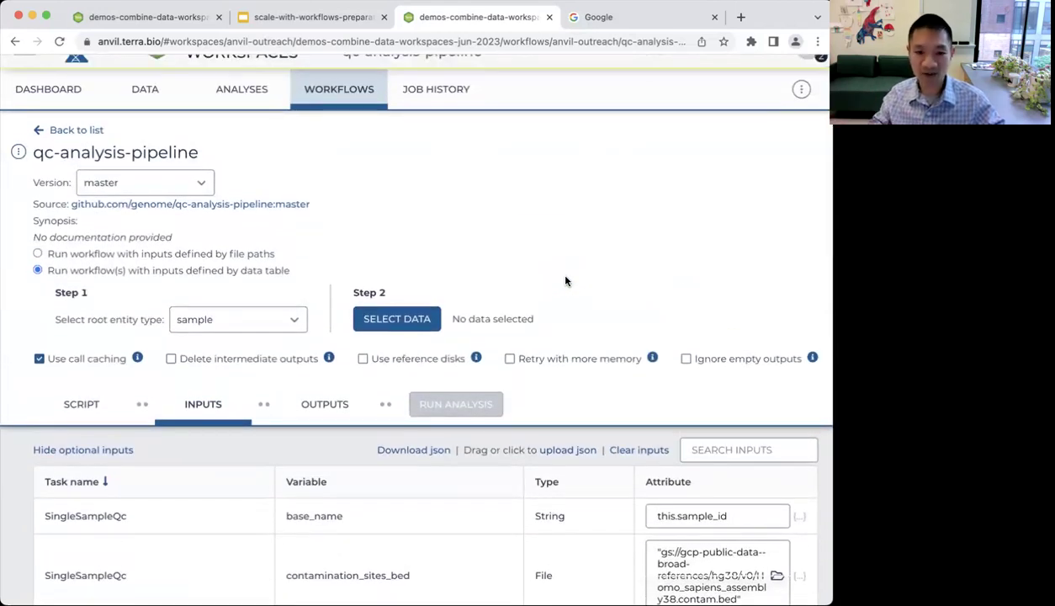
pyautogui.click(401, 321)
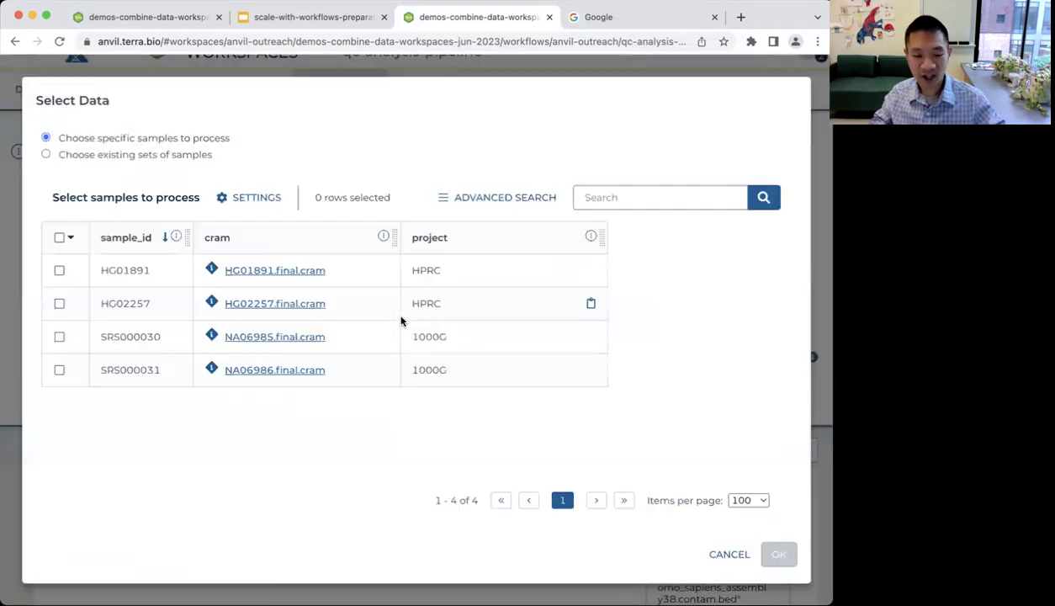
pyautogui.click(59, 305)
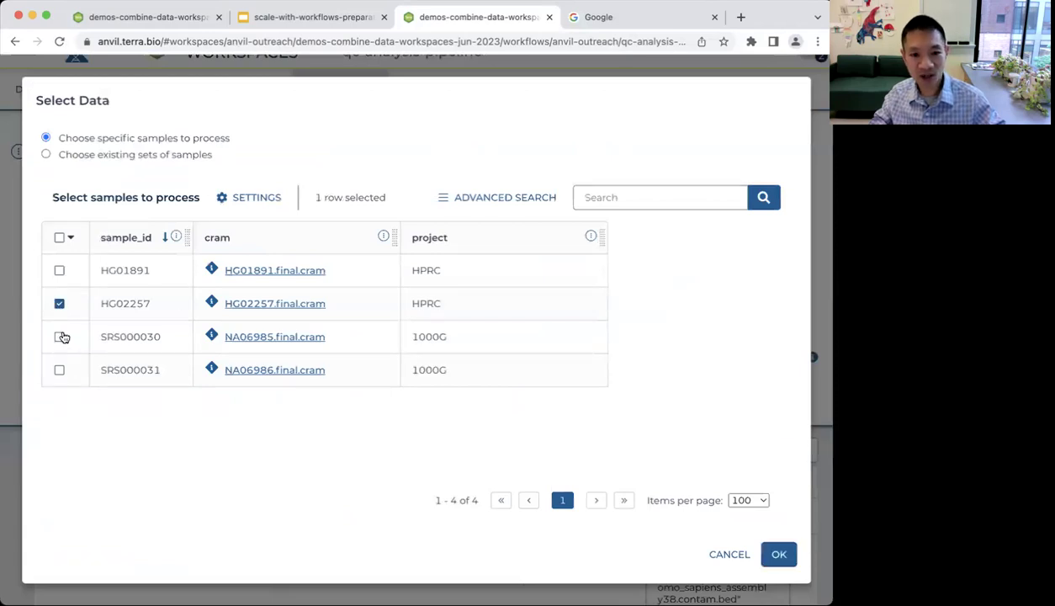
pyautogui.click(59, 336)
pyautogui.scroll(-1, 308, 523)
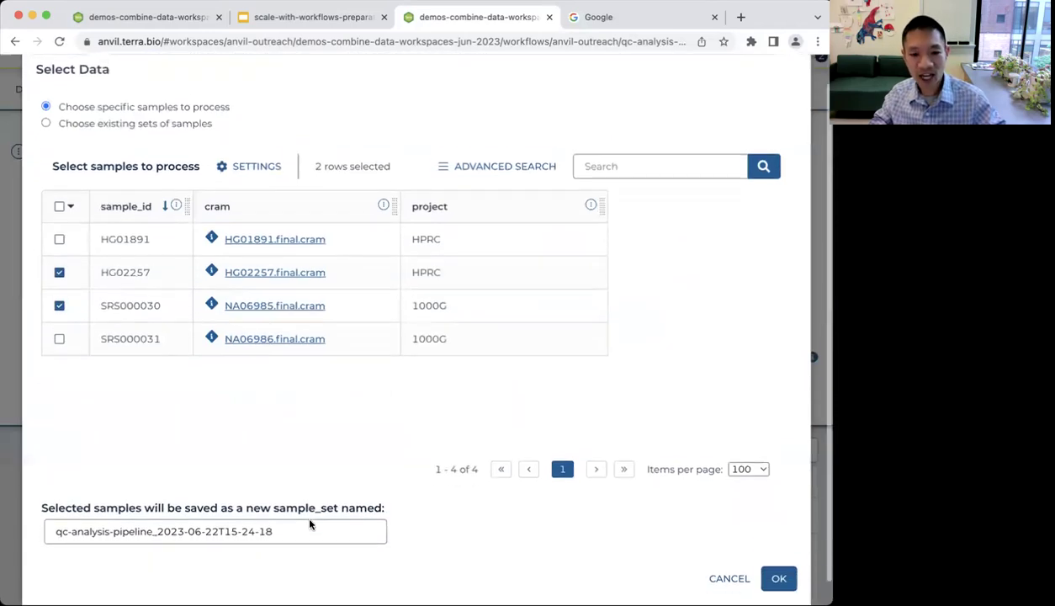
pyautogui.click(780, 569)
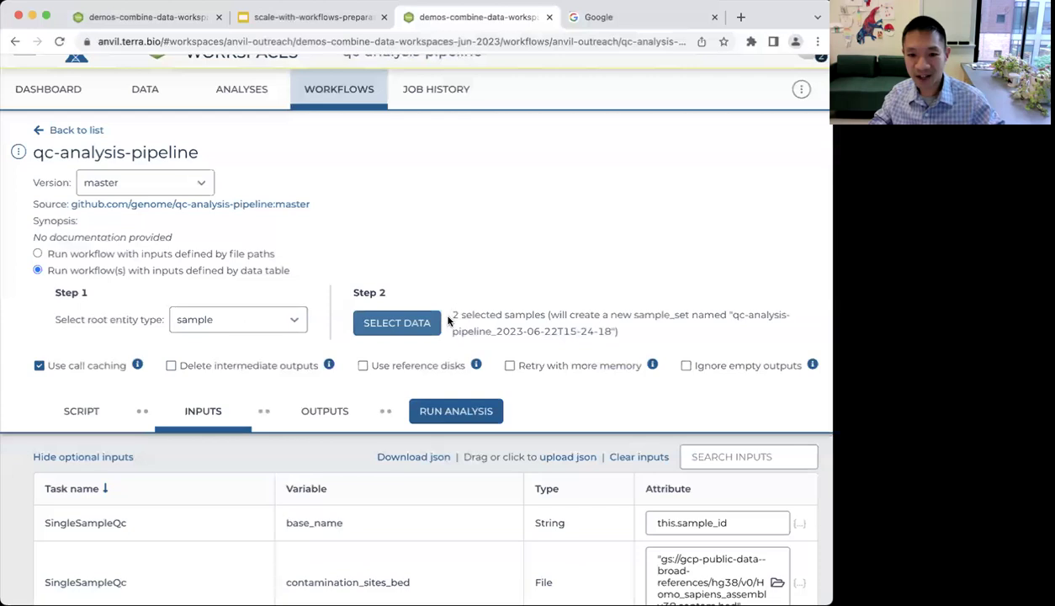
# Start the analysis run and describe the submission as "Run qc-analysis-pipeline on 1 from HPRC and 1 from 1000G"
pyautogui.click(454, 414)
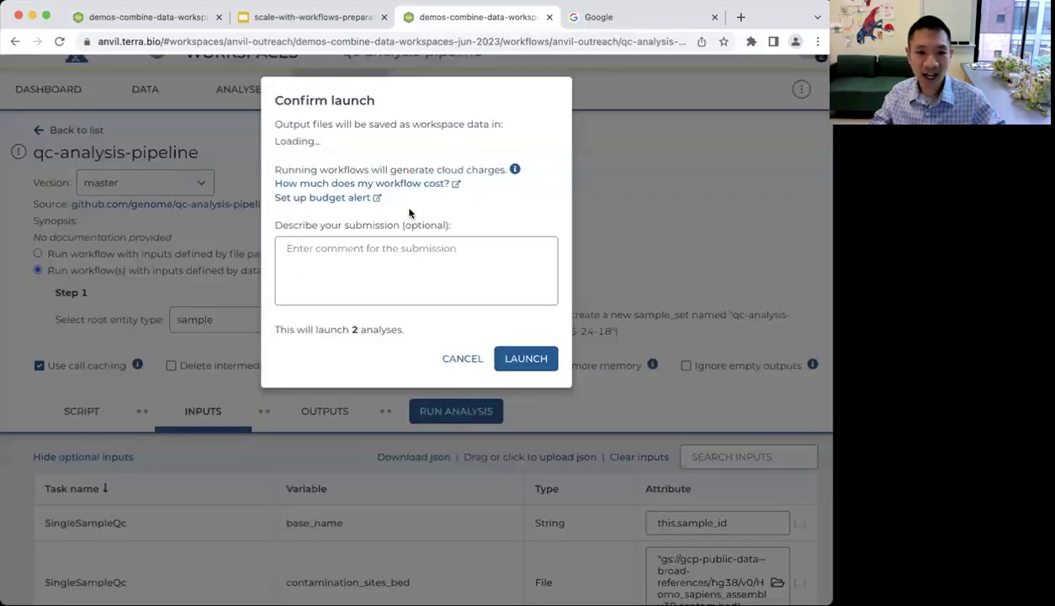
pyautogui.click(335, 285)
pyautogui.write('Run ')
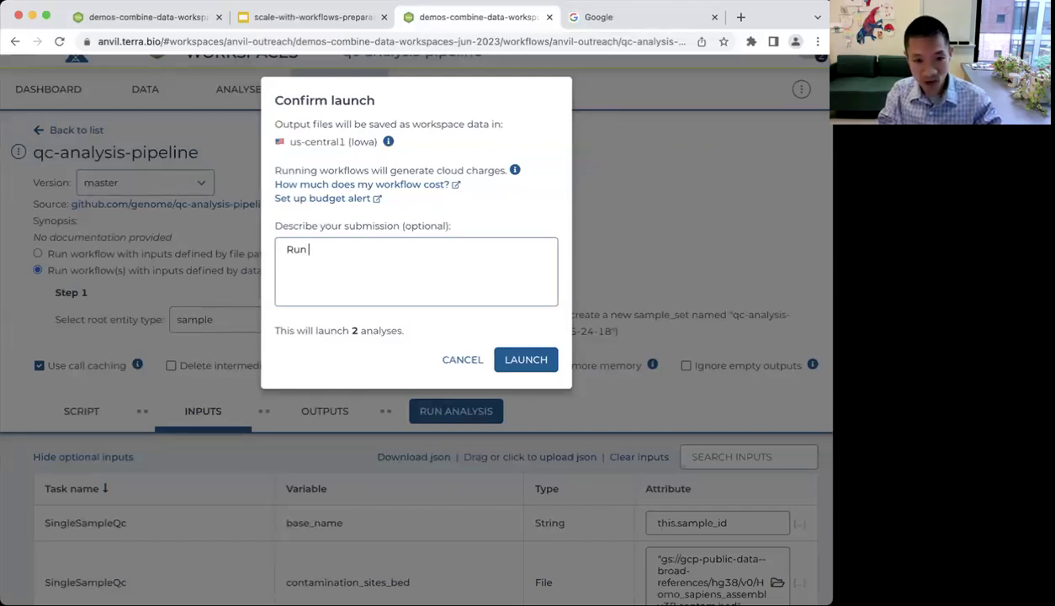
pyautogui.write('qc-analysis-')
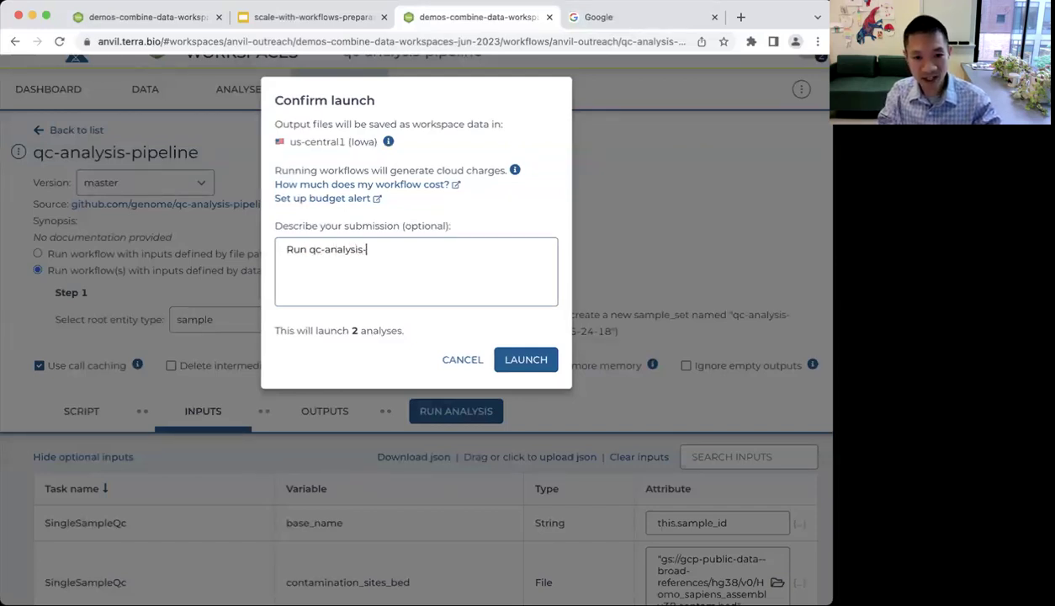
pyautogui.write('pipeline on 1 from')
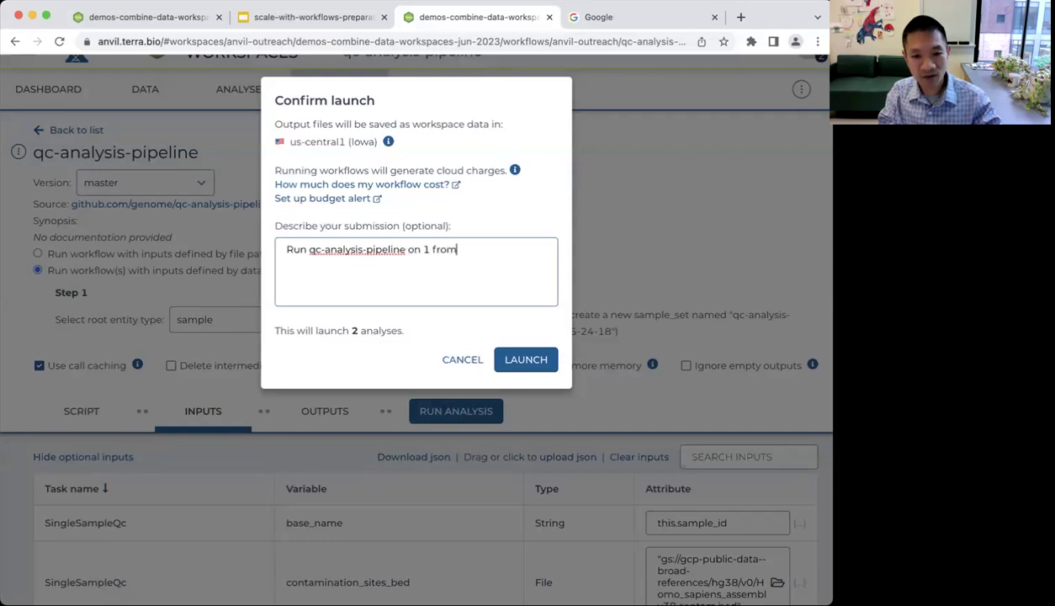
pyautogui.write(' HPRC and')
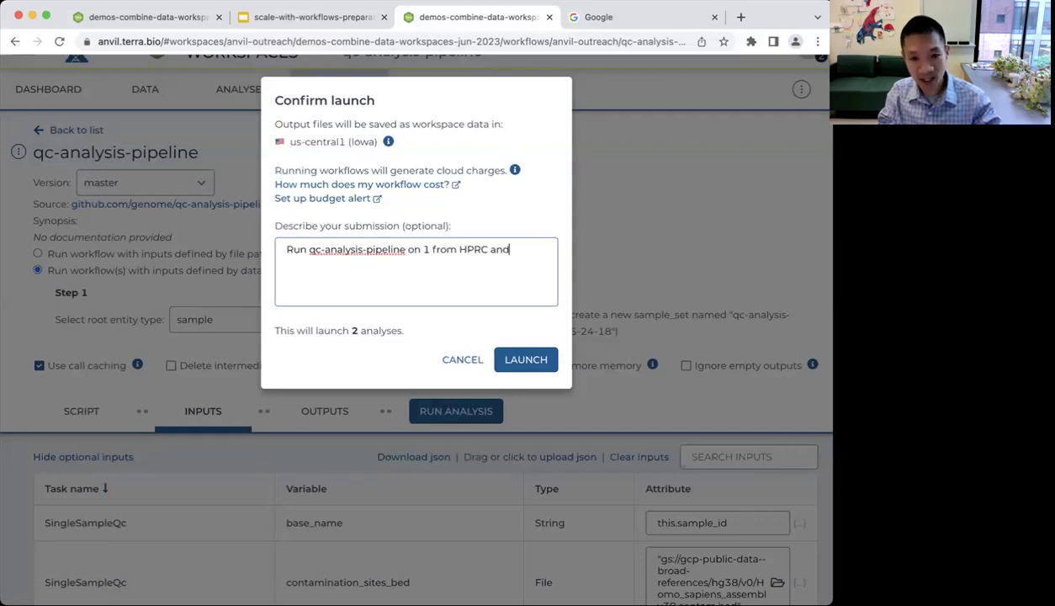
pyautogui.write(' 1 from 1000G')
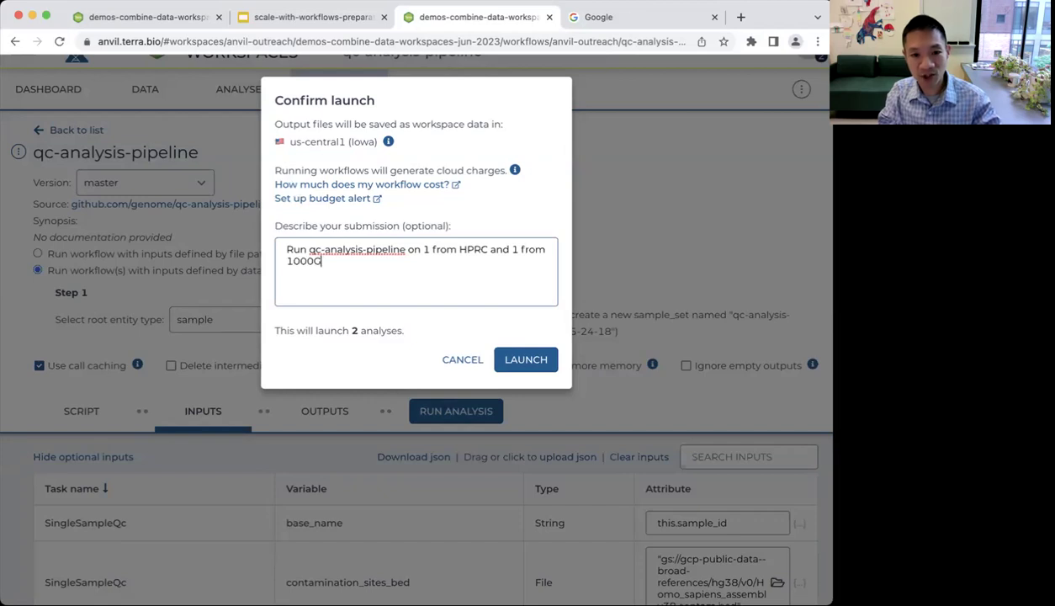
# Reword the start of the submission comment from "Run" to "Try running" and launch the analyses
pyautogui.click(286, 249)
pyautogui.write('Try')
pyautogui.press('Delete')
pyautogui.press('Delete')
pyautogui.press('Delete')
pyautogui.write('runn')
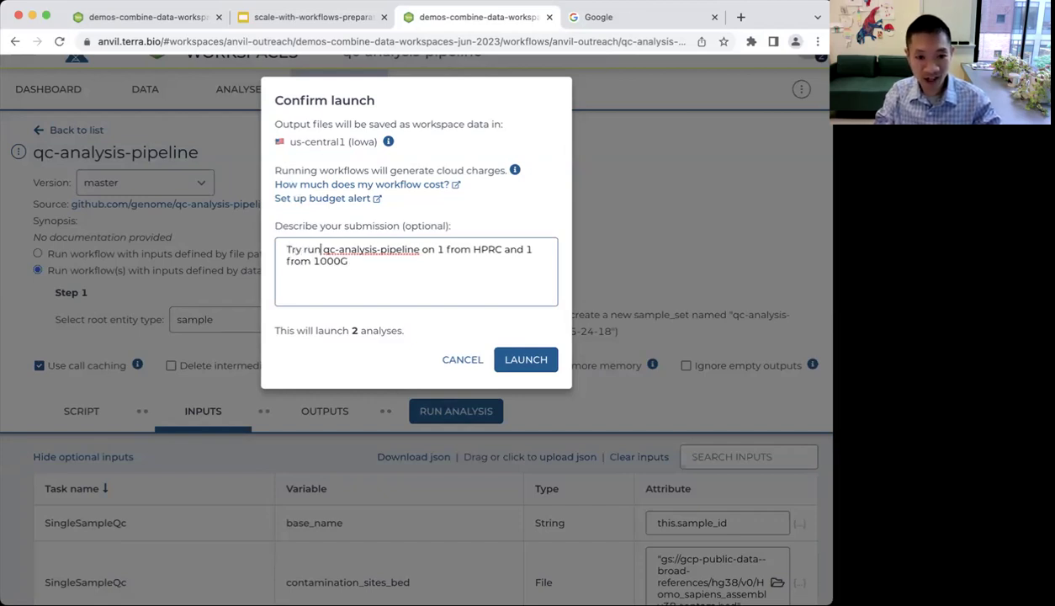
pyautogui.write('ing')
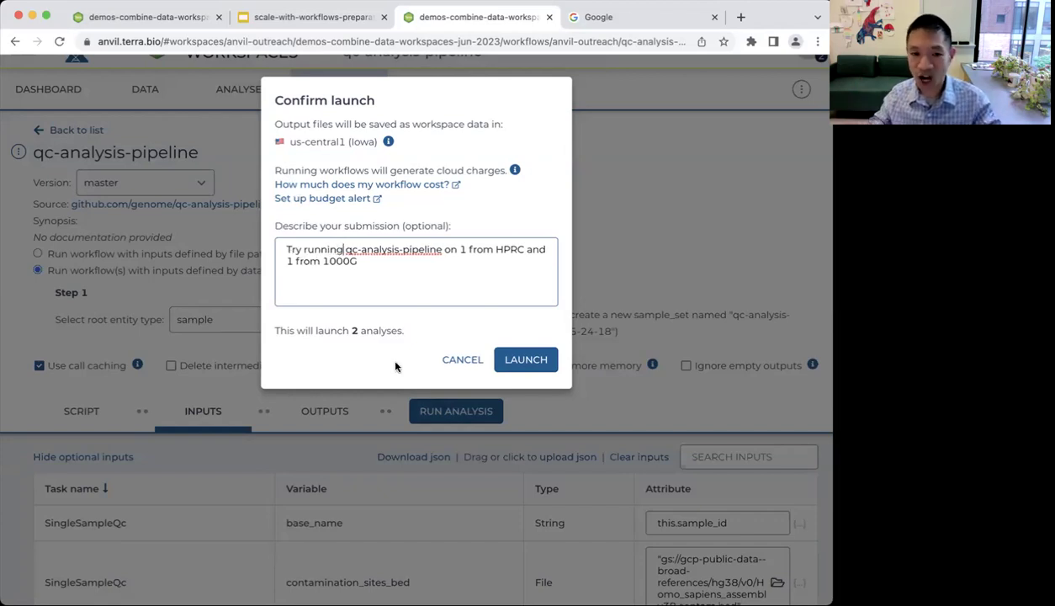
pyautogui.click(526, 365)
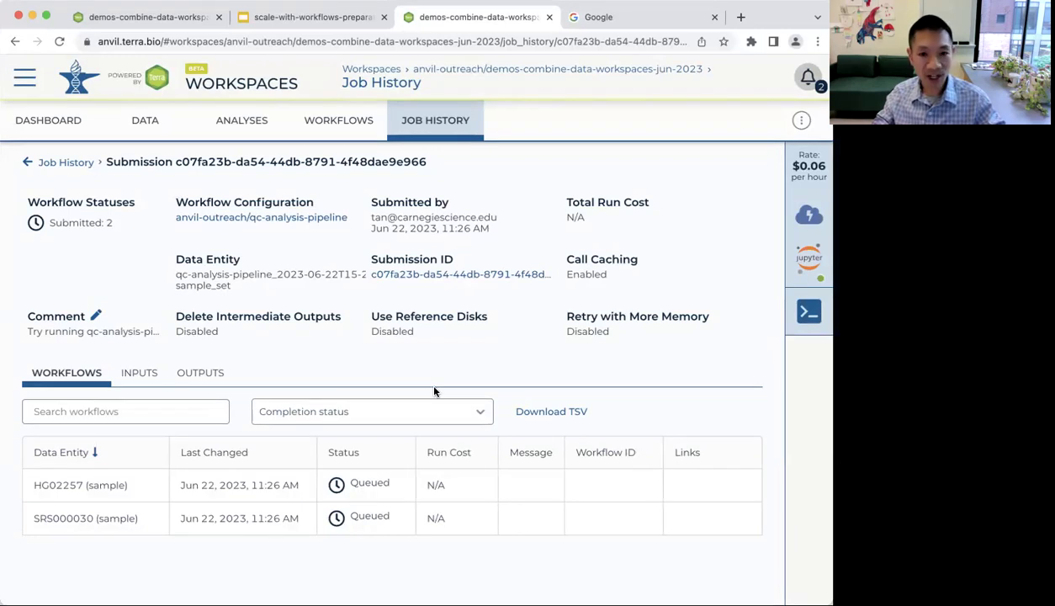
# Switch to the scale-with-workflows-preparation presentation and show slide 23, the exercises slide with the screenshots
pyautogui.click(317, 19)
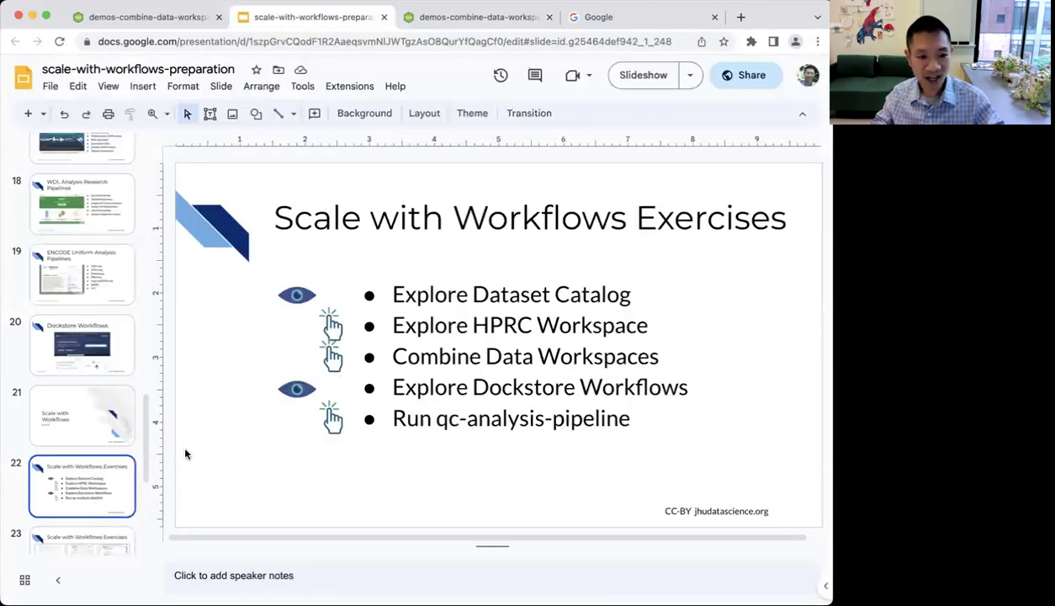
pyautogui.scroll(-3, 98, 488)
pyautogui.click(92, 431)
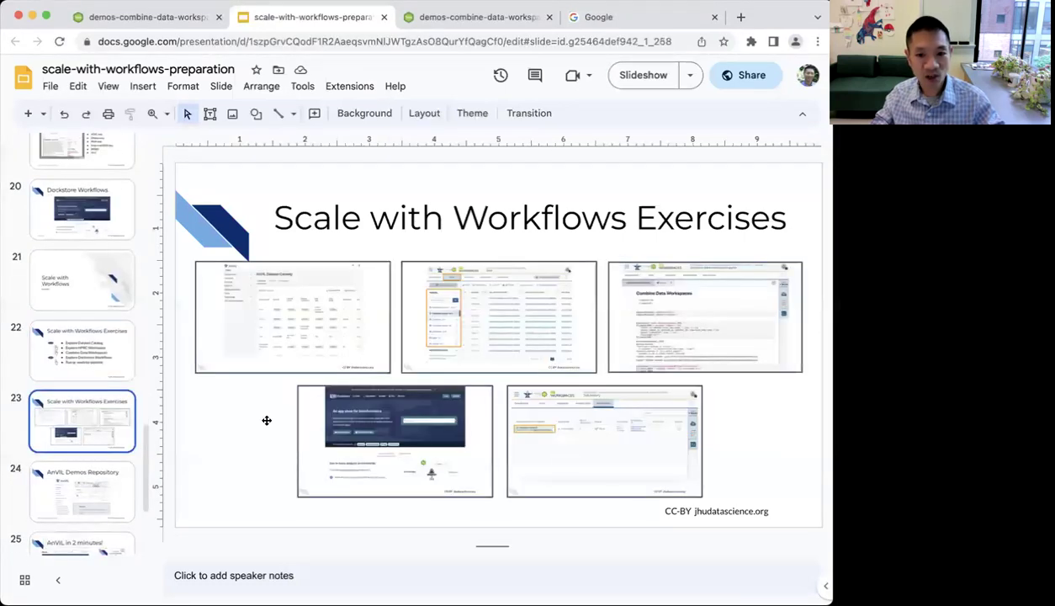